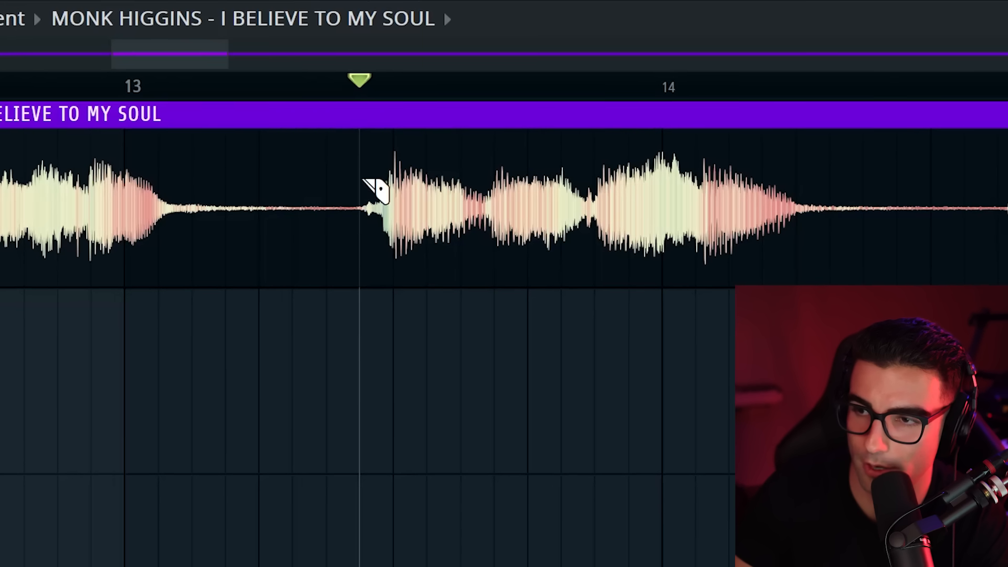
# Slice the Monk Higgins sample on Track 1 just before each phrase between bars 13 and 16, and play the slices
pyautogui.click(363, 180)
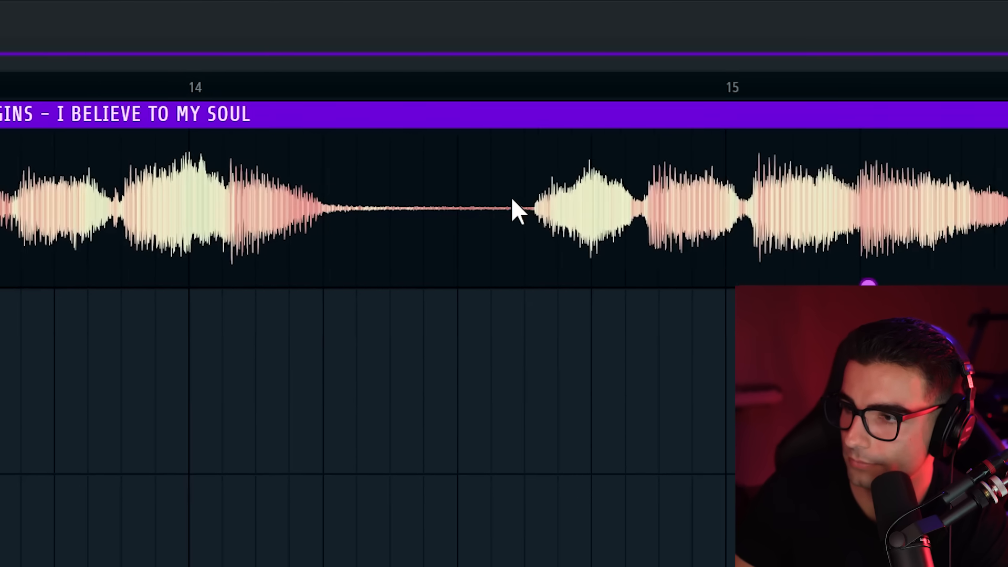
pyautogui.click(1000, 202)
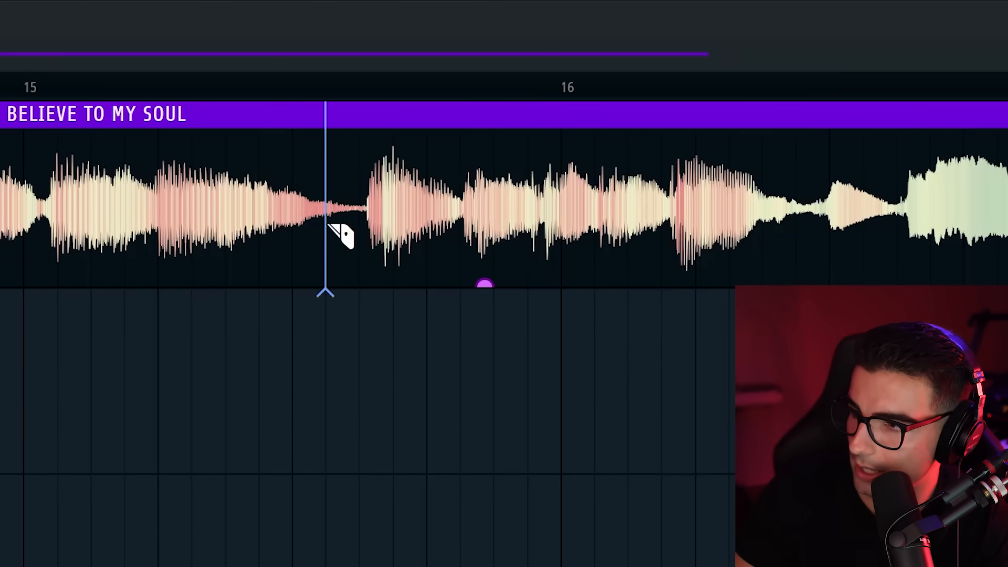
pyautogui.press('space')
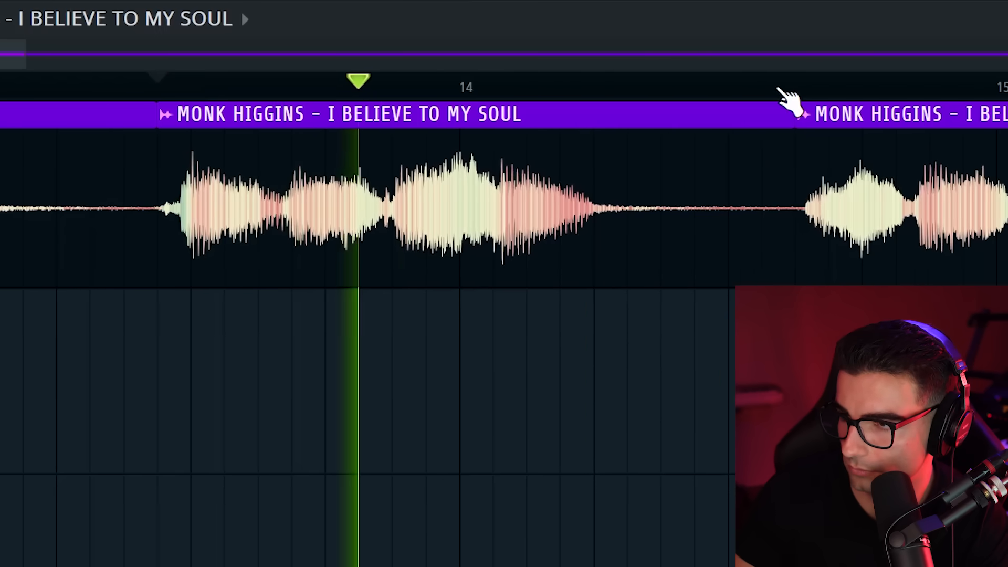
pyautogui.press('space')
pyautogui.click(492, 90)
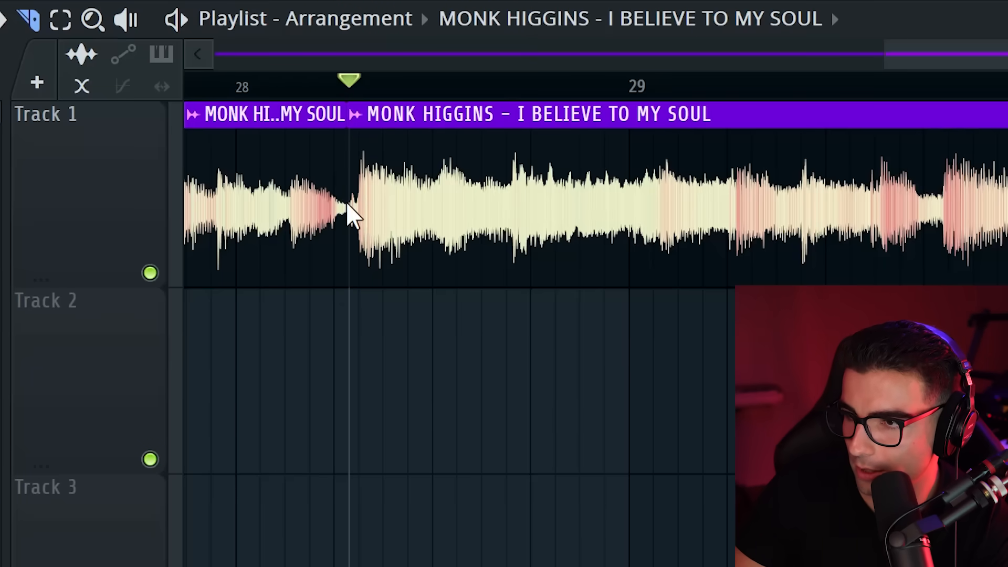
# Play on from the slice after bar 28 to isolate the passage up to about bar 31, and delete the unused sections
pyautogui.press('space')
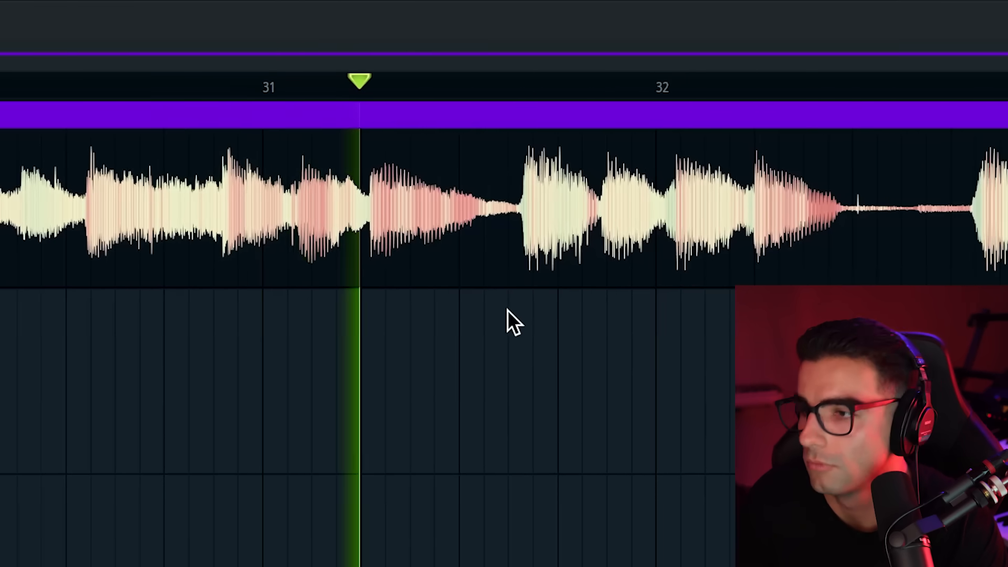
pyautogui.scroll(4, 365, 200)
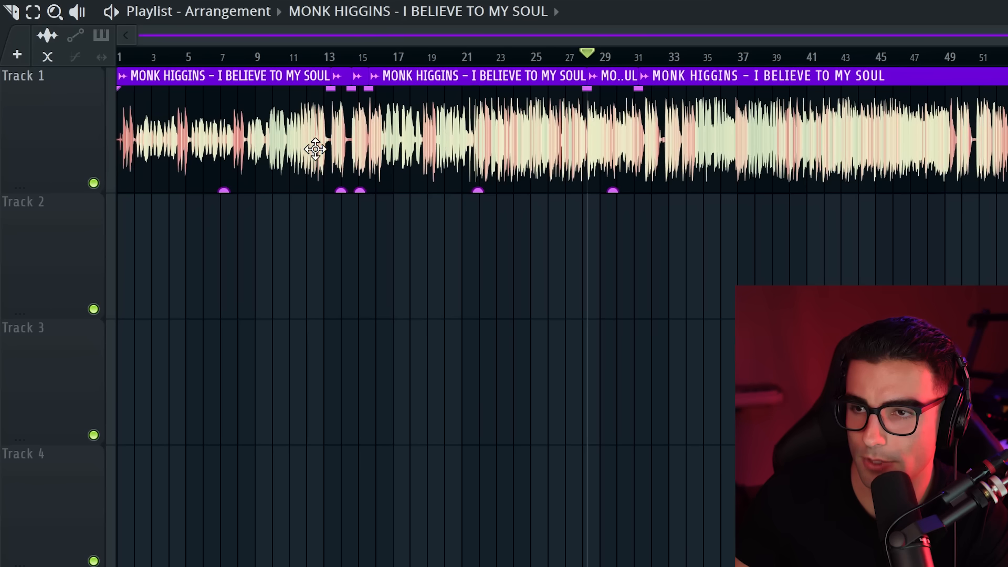
pyautogui.rightClick(269, 132)
pyautogui.rightClick(520, 137)
pyautogui.rightClick(933, 135)
# Time-stretch the first sample clip on Track 1 to end just before bar 3, and play it
pyautogui.hotkey('ctrl', 'a')
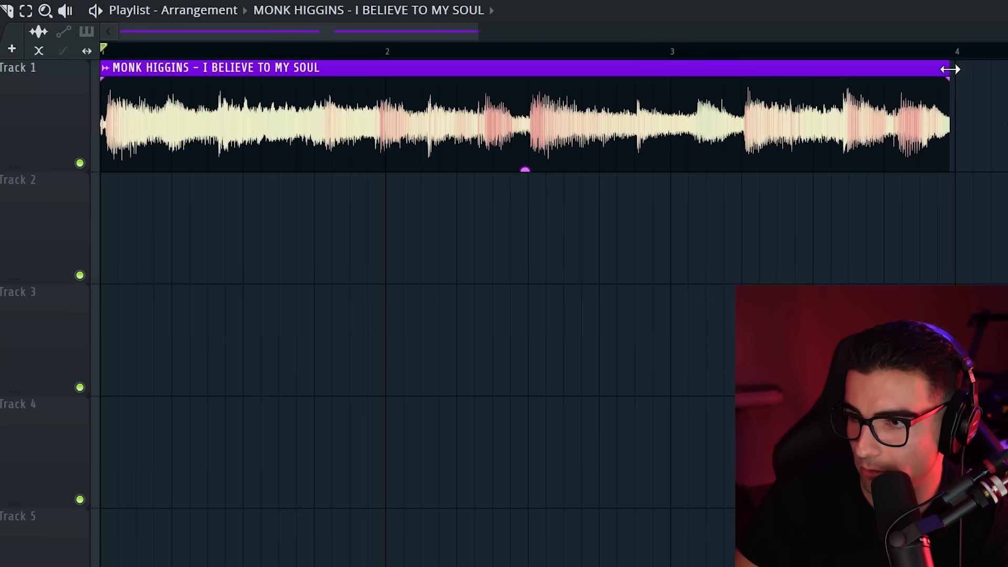
pyautogui.moveTo(951, 70); pyautogui.dragTo(666, 81)
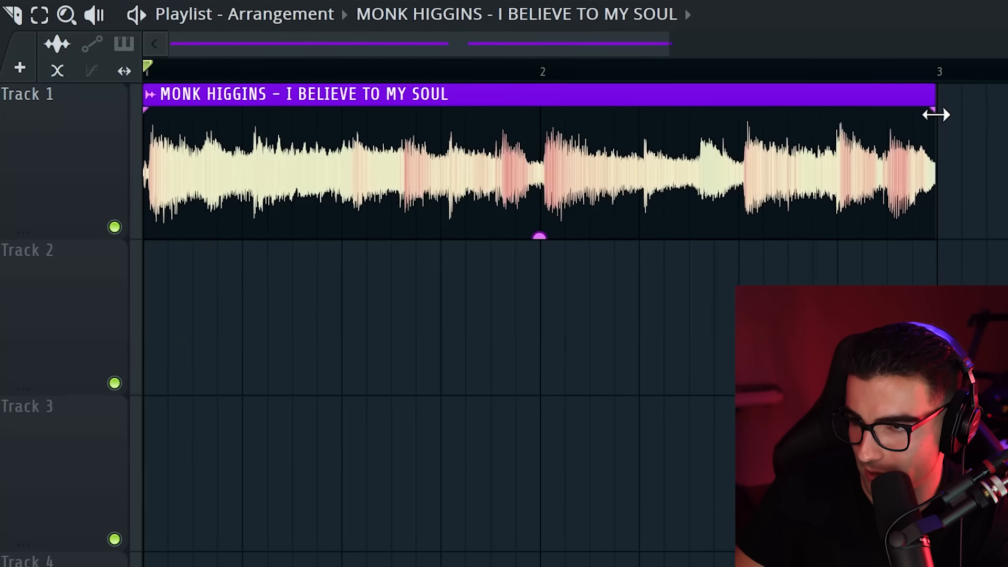
pyautogui.press('space')
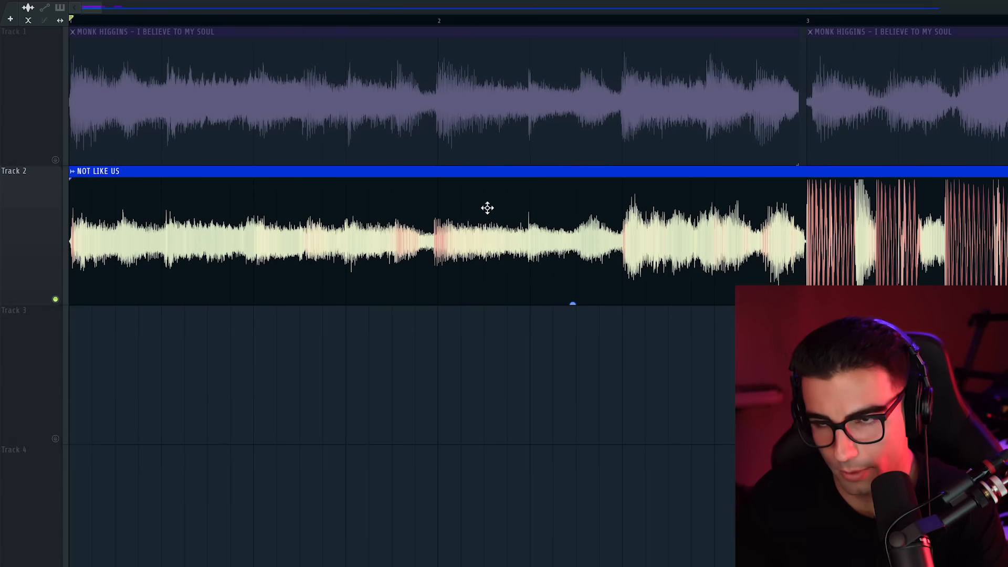
# Slice the first sample clip just before bar 2 and stretch its second part to end at bar 3, matching the NOT LIKE US reference
pyautogui.click(154, 97)
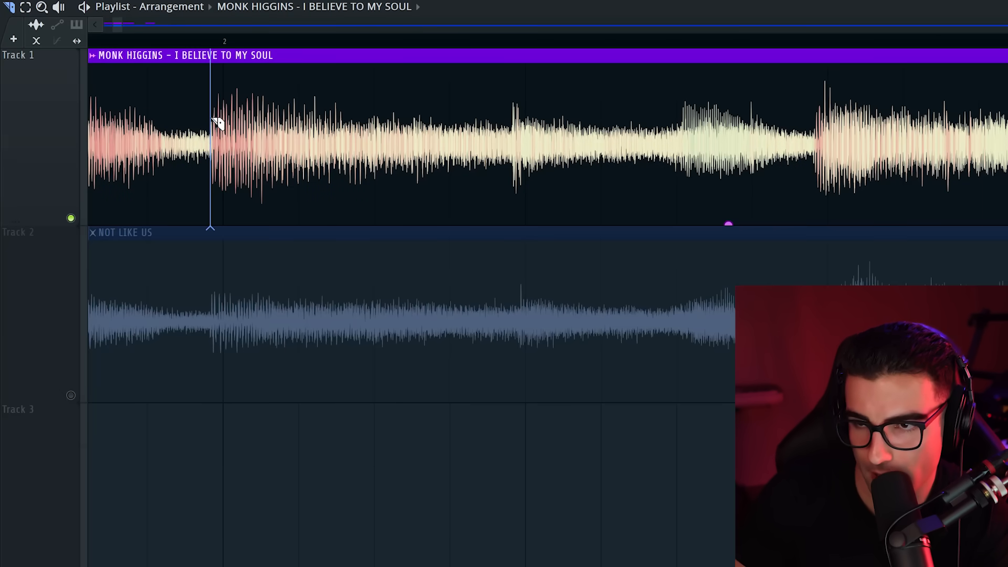
pyautogui.keyDown('alt'); pyautogui.keyDown('shift'); pyautogui.click(213, 136); pyautogui.keyUp('shift'); pyautogui.keyUp('alt')
pyautogui.scroll(-6, 180, 170)
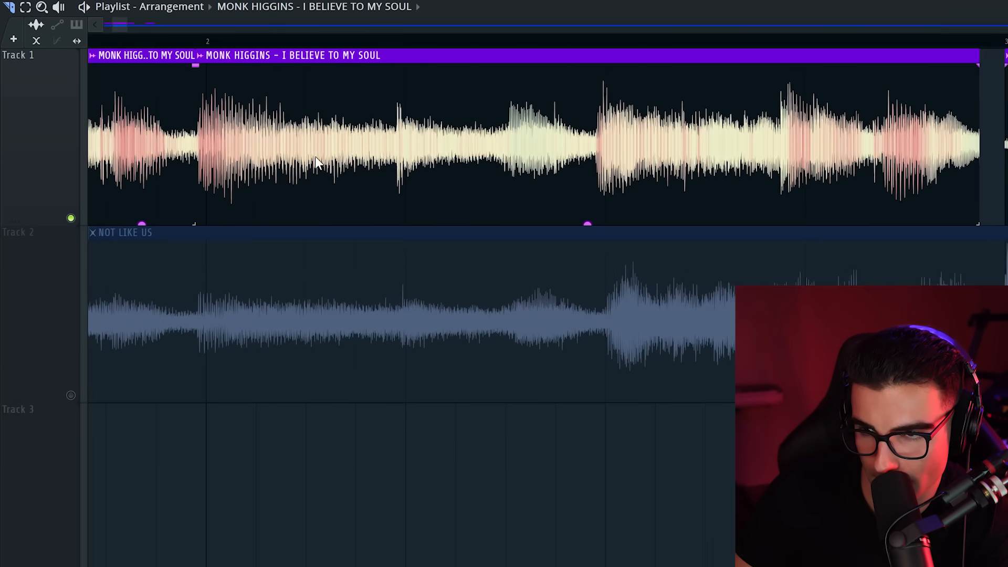
pyautogui.scroll(5, 481, 126)
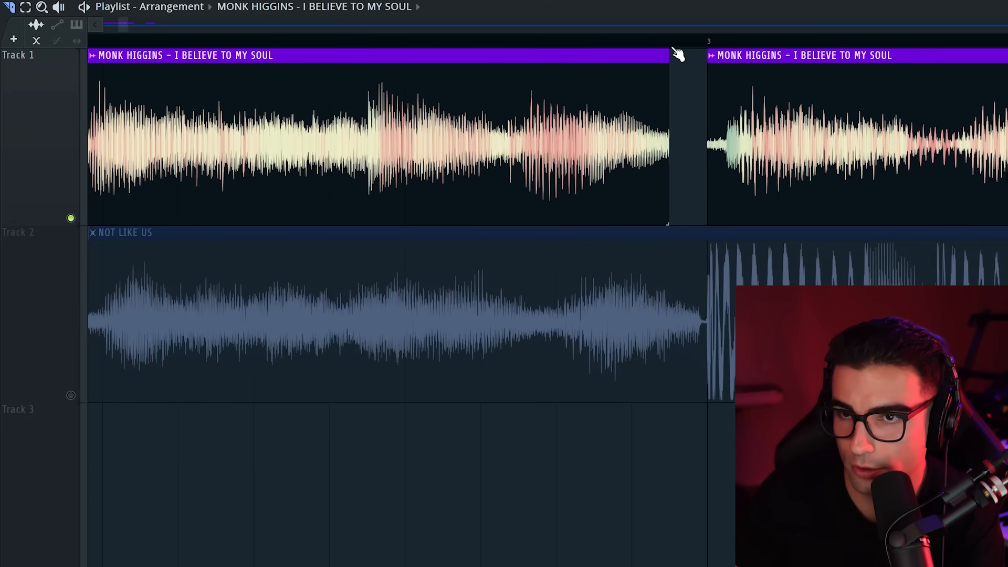
pyautogui.moveTo(671, 51); pyautogui.dragTo(708, 60)
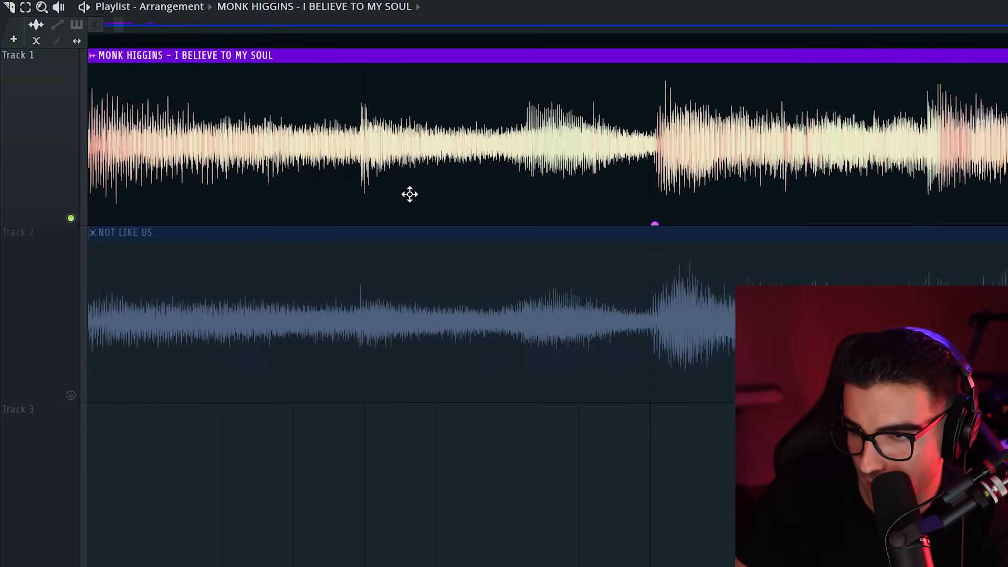
pyautogui.scroll(-6, 430, 170)
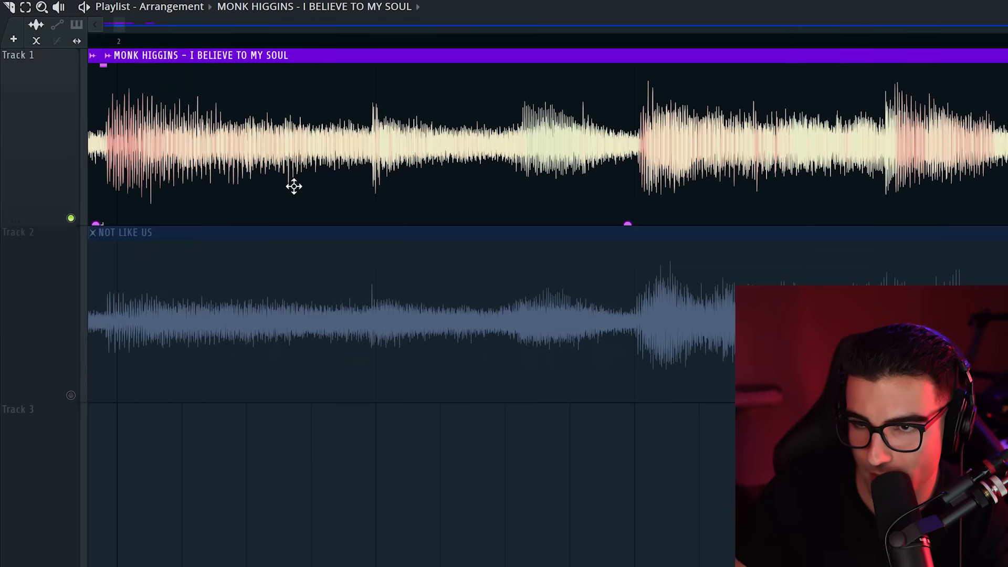
pyautogui.scroll(5, 231, 158)
# Stretch the clips starting at bars 3 and 4 to end at about bars 3.75 and 4.6, checking them by playback
pyautogui.hotkey('ctrl', 'a')
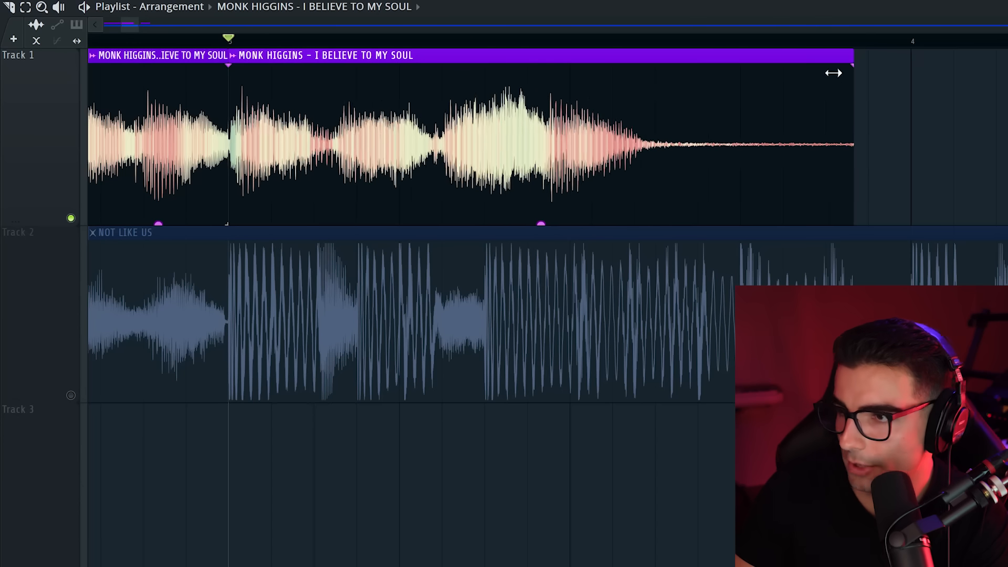
pyautogui.moveTo(833, 72); pyautogui.dragTo(745, 79)
pyautogui.scroll(-3, 594, 76)
pyautogui.press('space')
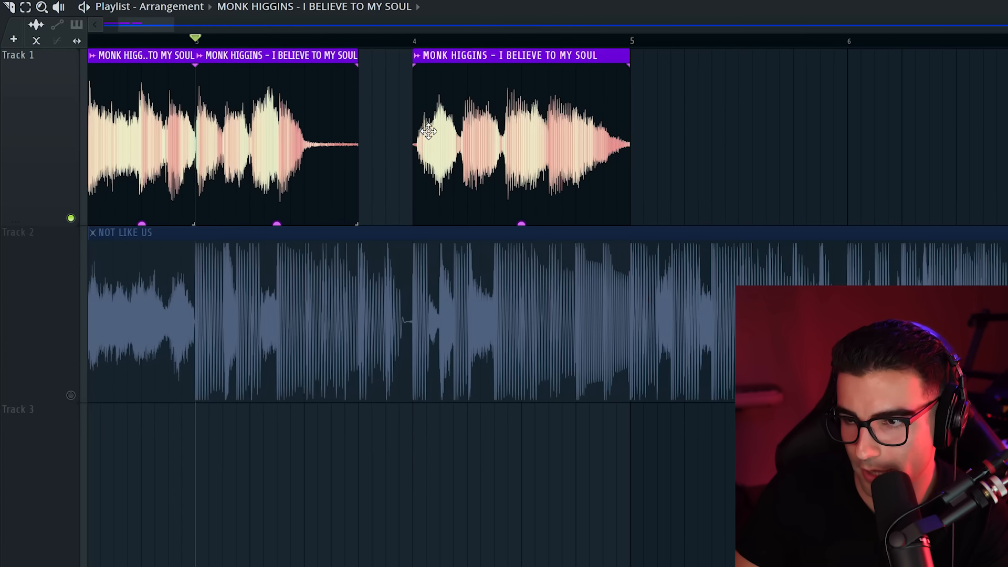
pyautogui.scroll(3, 436, 131)
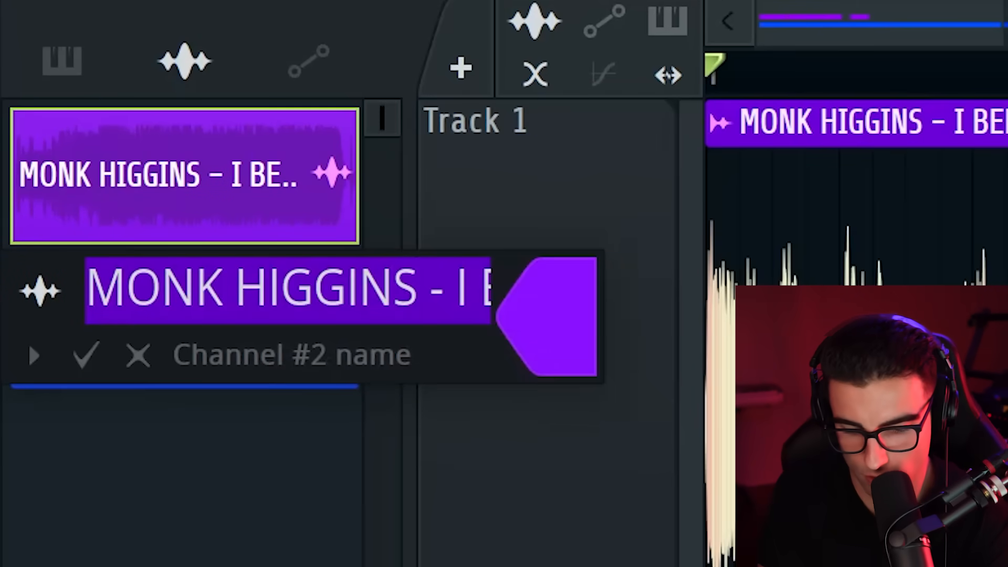
# Rename the Monk Higgins audio clip channel as SAMPLE
pyautogui.write('SAMPLE')
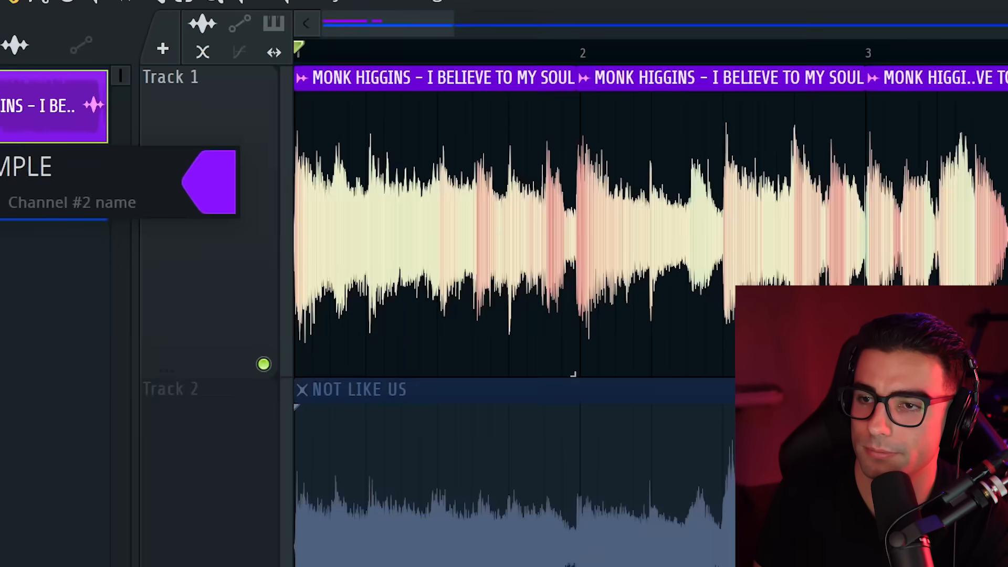
pyautogui.press('Return')
# Add short fade-ins and fade-outs to the edges of the SAMPLE clips on Track 1, including the join at bar 3
pyautogui.scroll(5, 466, 74)
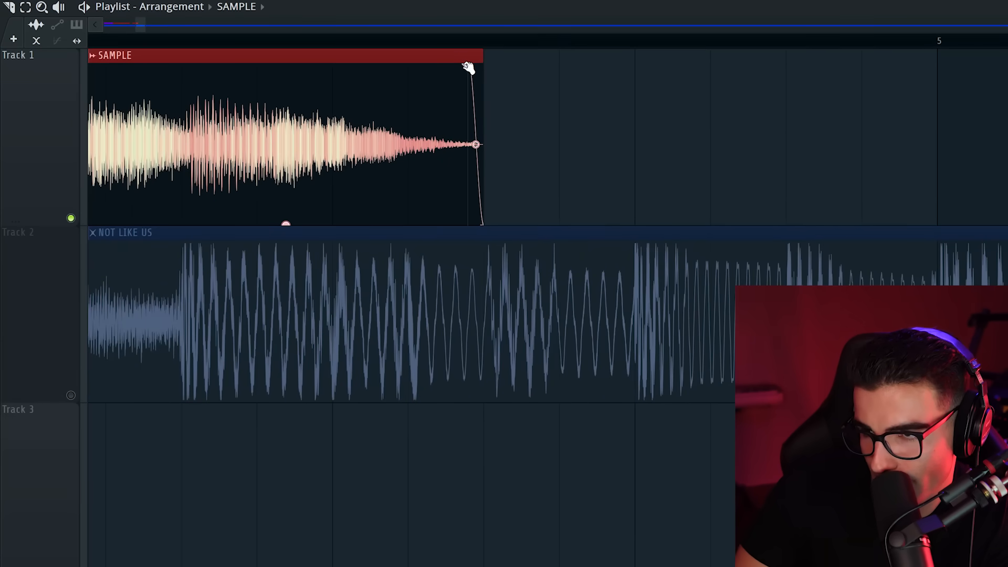
pyautogui.scroll(-1, 619, 144)
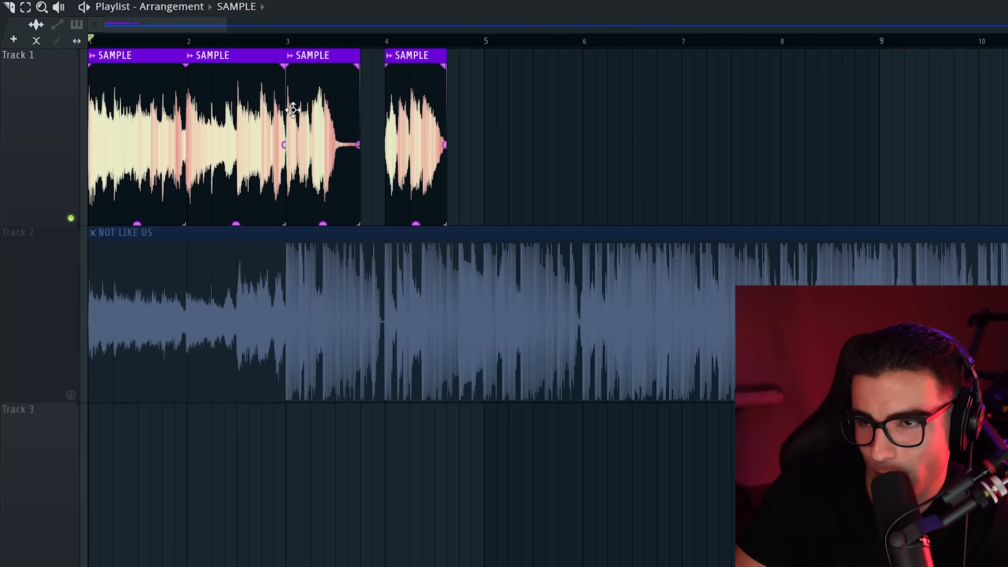
pyautogui.moveTo(545, 135); pyautogui.dragTo(336, 130)
pyautogui.scroll(8, 52, 109)
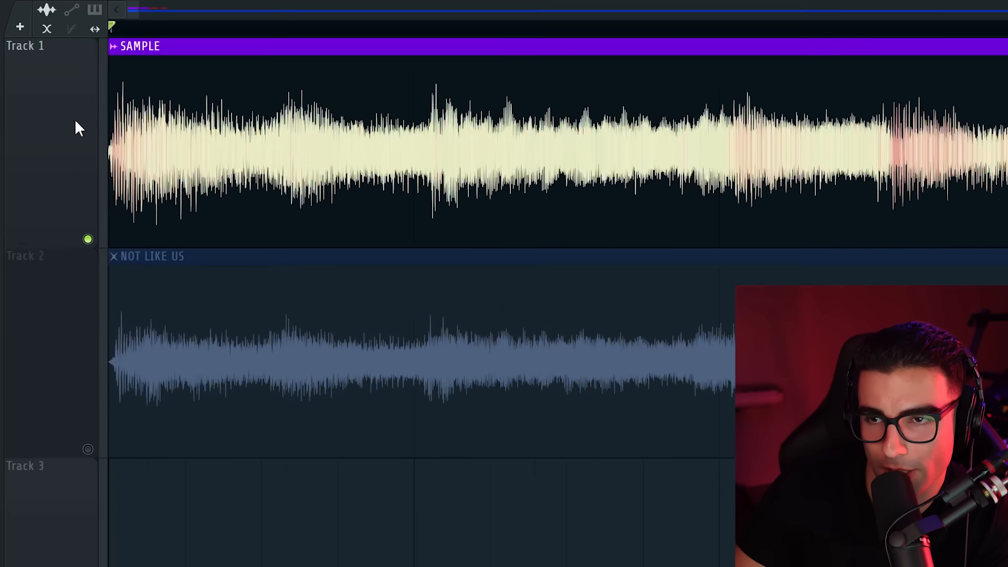
pyautogui.moveTo(120, 133); pyautogui.dragTo(121, 134)
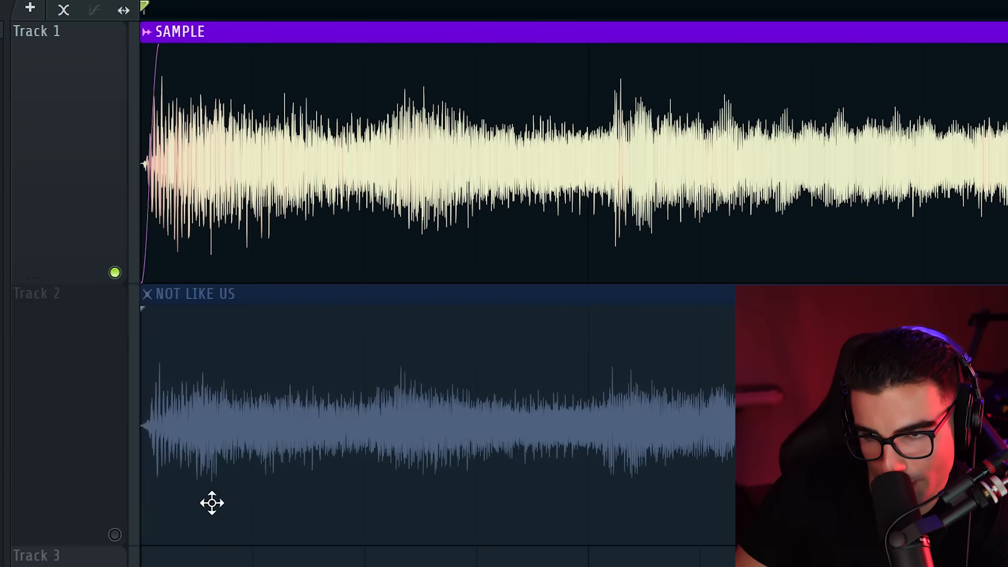
pyautogui.moveTo(154, 428); pyautogui.dragTo(141, 425)
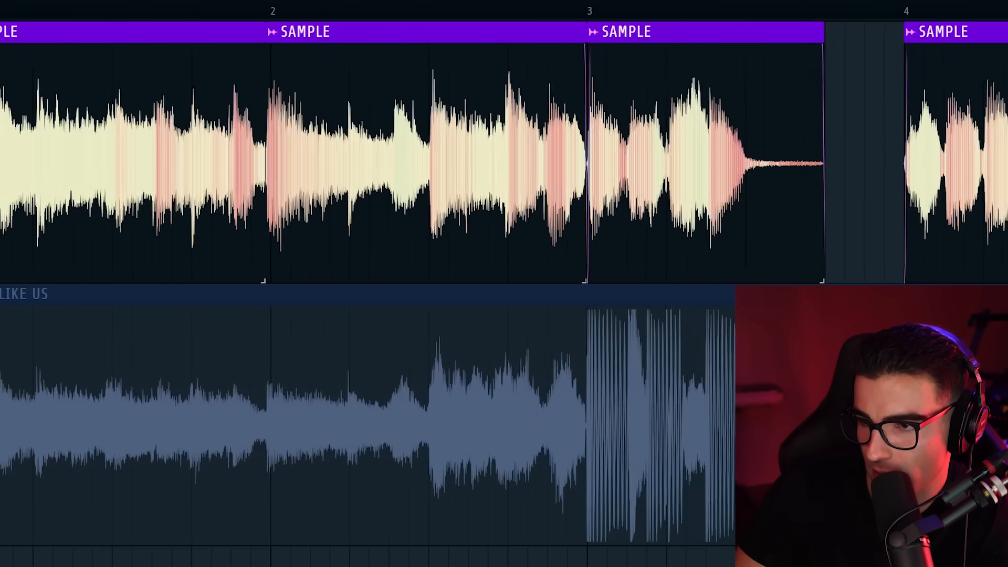
pyautogui.scroll(4, 502, 427)
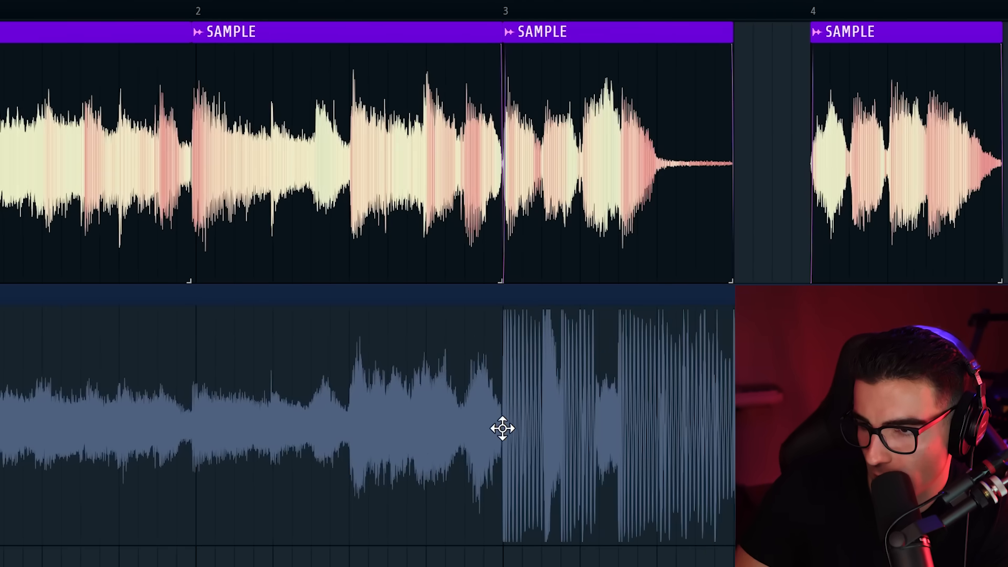
pyautogui.moveTo(495, 446); pyautogui.dragTo(517, 374)
pyautogui.moveTo(428, 187); pyautogui.dragTo(625, 244)
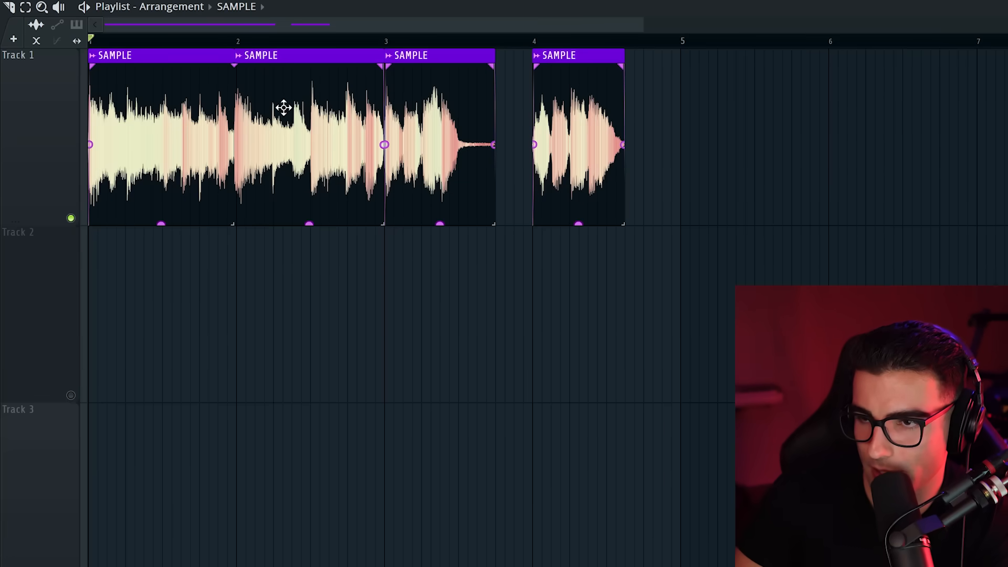
# Route the SAMPLE channel to its own mixer track and load FabFilter Pro-Q 4 as an effect on it
pyautogui.doubleClick(283, 108)
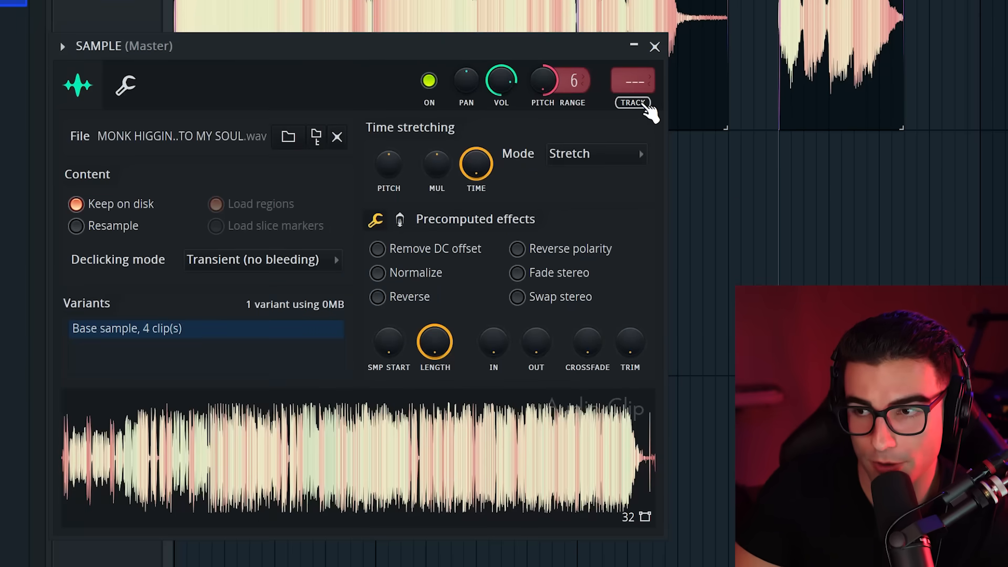
pyautogui.click(648, 107)
pyautogui.click(845, 174)
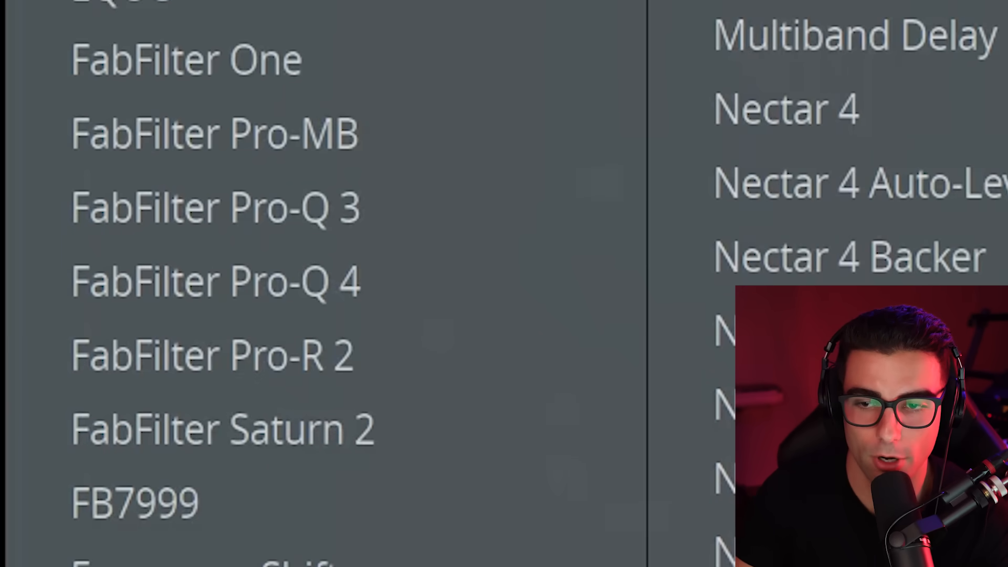
pyautogui.click(448, 309)
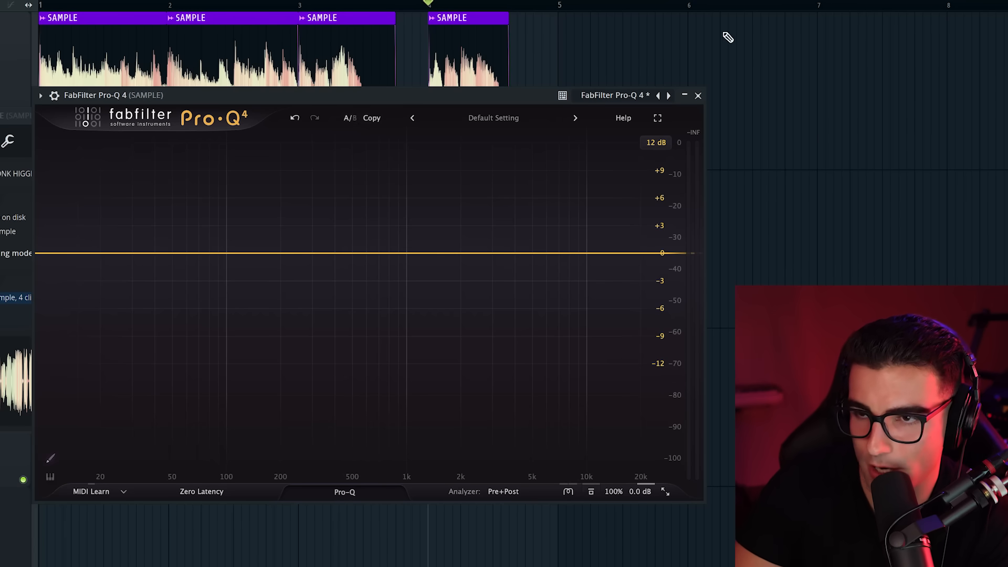
# Add an EQ band at 16000 Hz in Pro-Q 4 and make it a high cut with a Brickwall slope
pyautogui.click(613, 253)
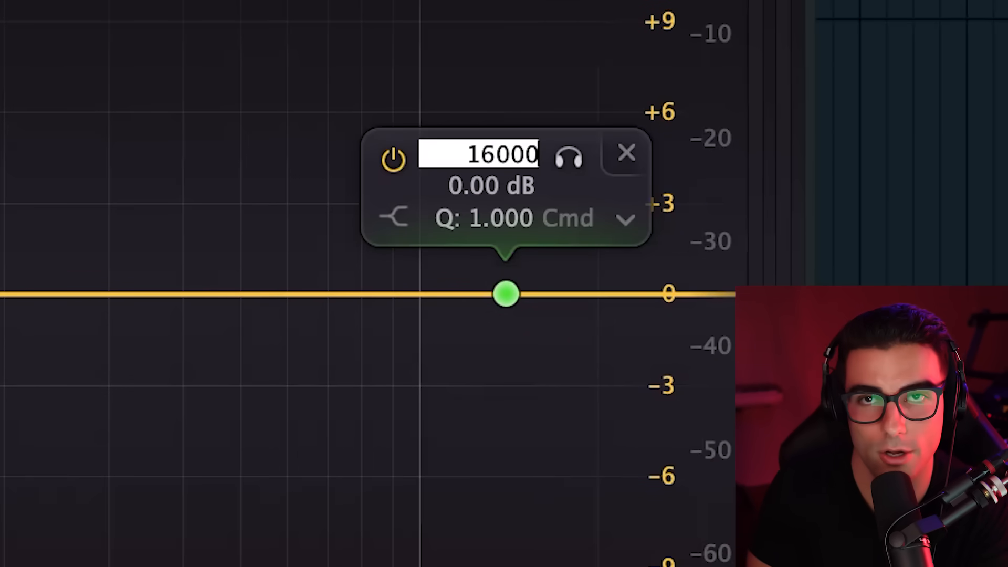
pyautogui.click(402, 219)
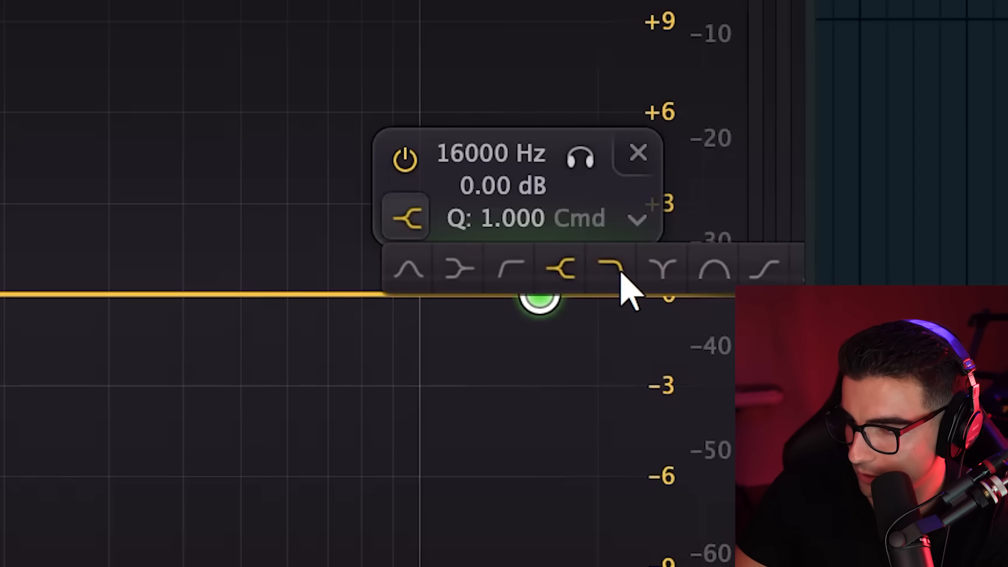
pyautogui.click(621, 273)
pyautogui.click(227, 484)
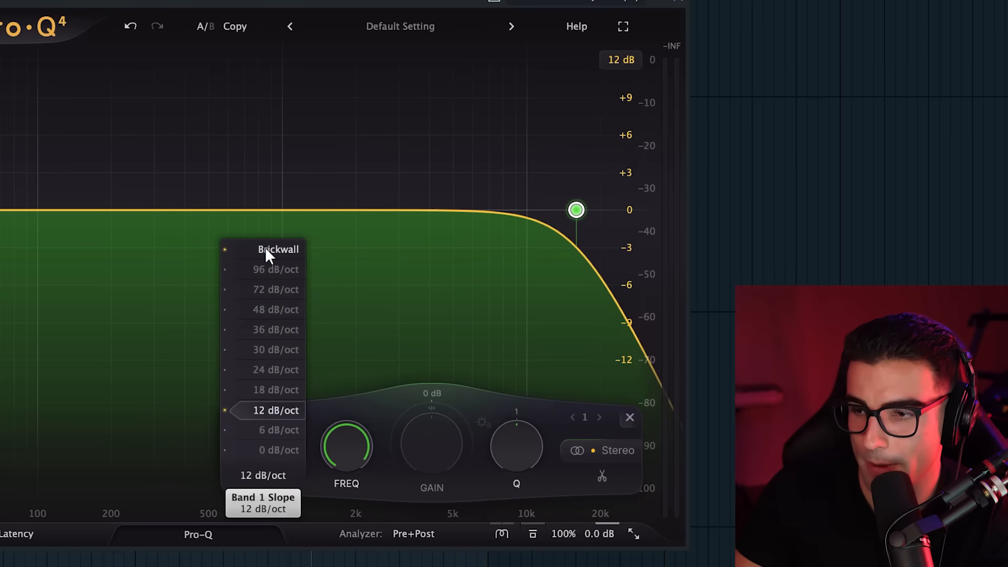
pyautogui.click(266, 251)
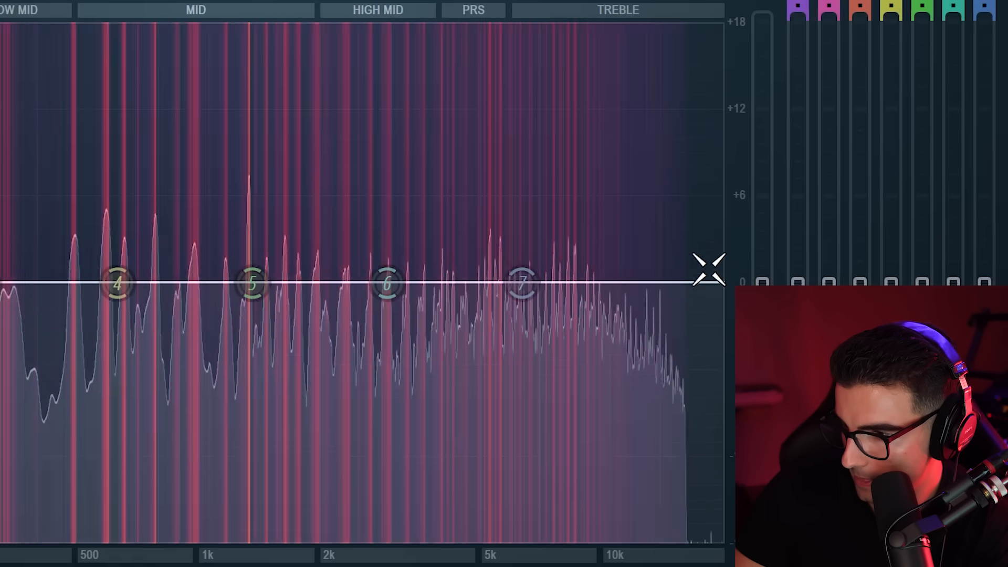
# Move band 7 of the parametric EQ to about 16 kHz, at the edge of the spectrum, and open its band options
pyautogui.moveTo(397, 217); pyautogui.dragTo(424, 220)
pyautogui.moveTo(614, 289); pyautogui.dragTo(686, 280)
pyautogui.rightClick(686, 294)
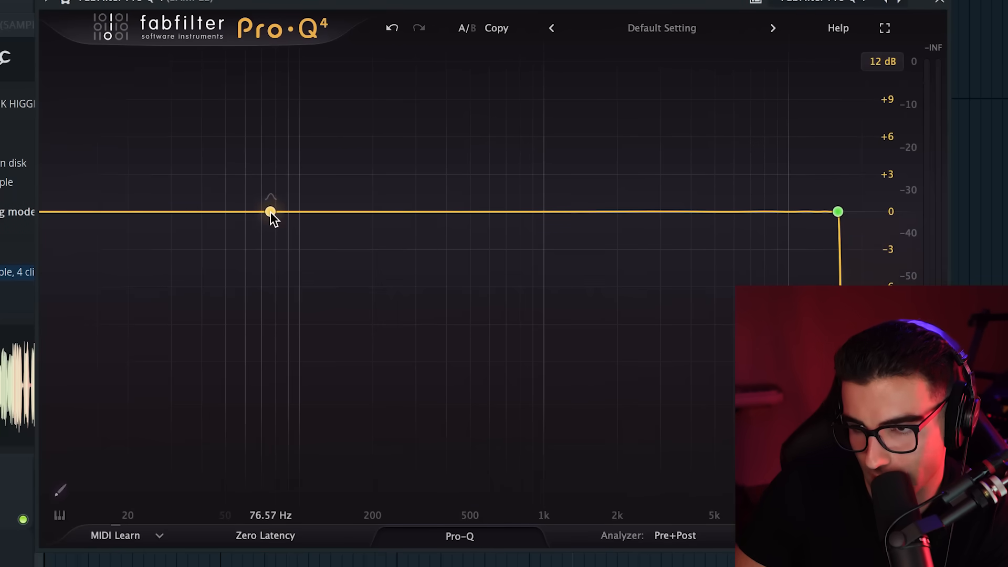
# Add a low shelf band in Pro-Q 4 at 500 Hz with a gain of -3 dB
pyautogui.click(270, 212)
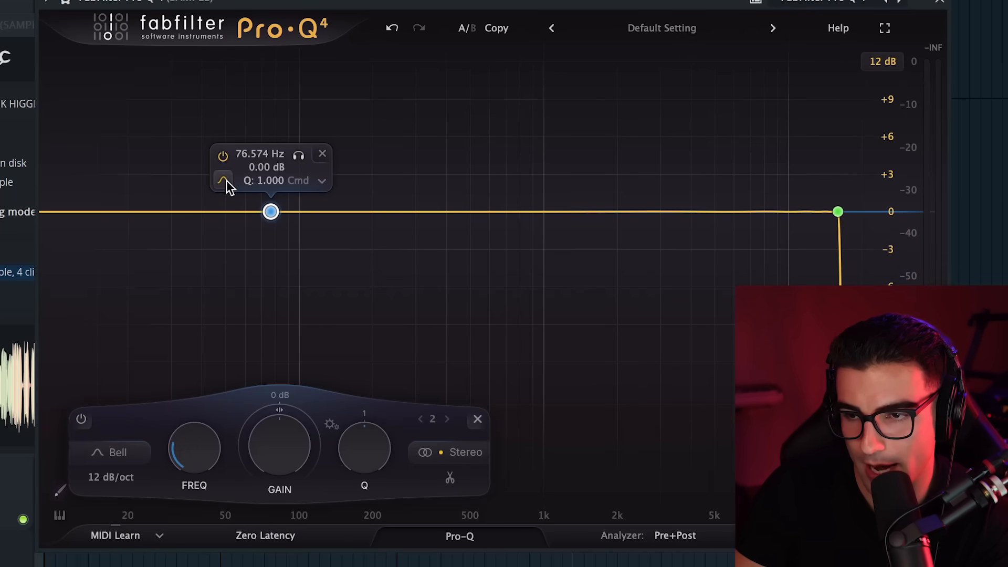
pyautogui.click(224, 181)
pyautogui.click(244, 202)
pyautogui.doubleClick(260, 153)
pyautogui.write('500')
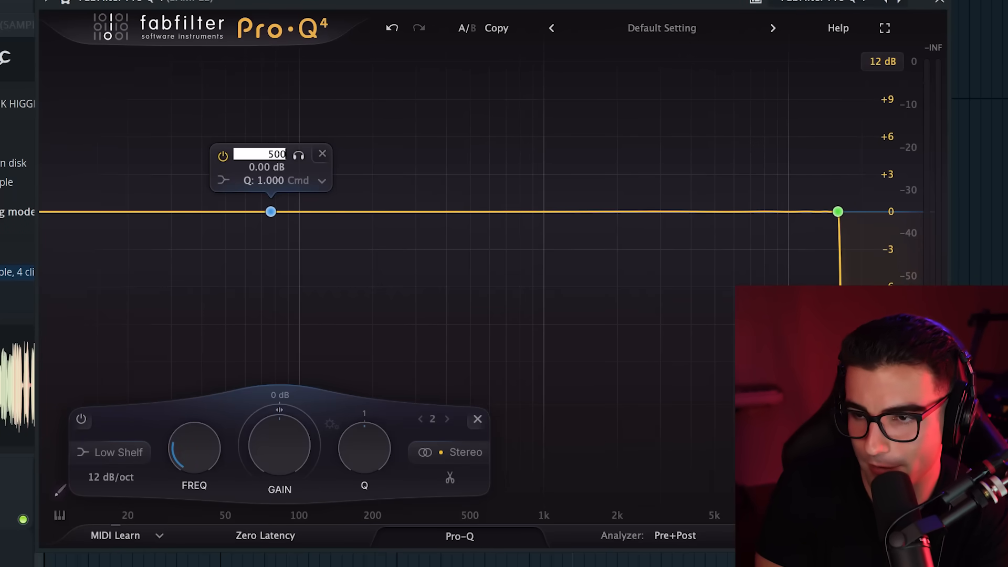
pyautogui.press('Return')
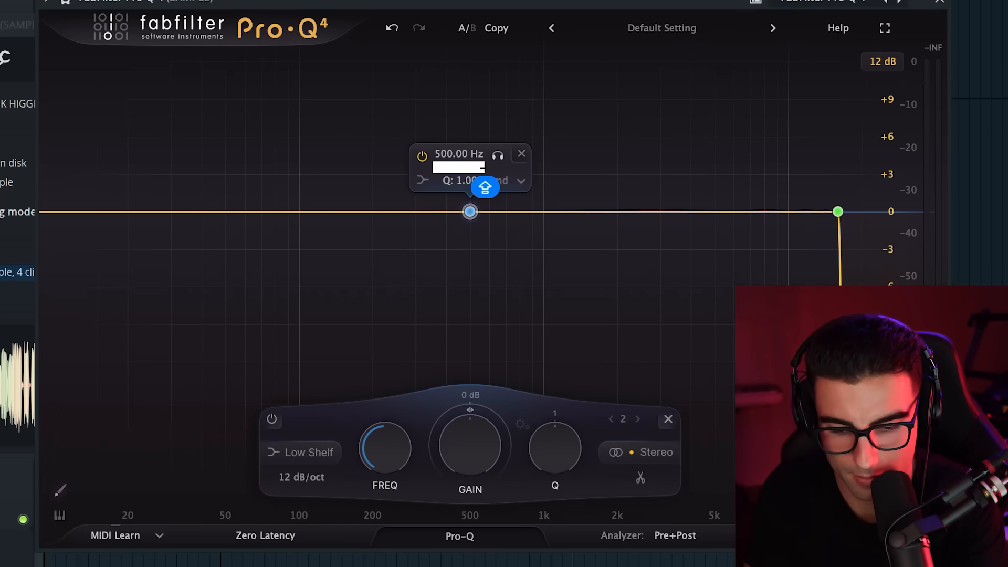
pyautogui.press('Return')
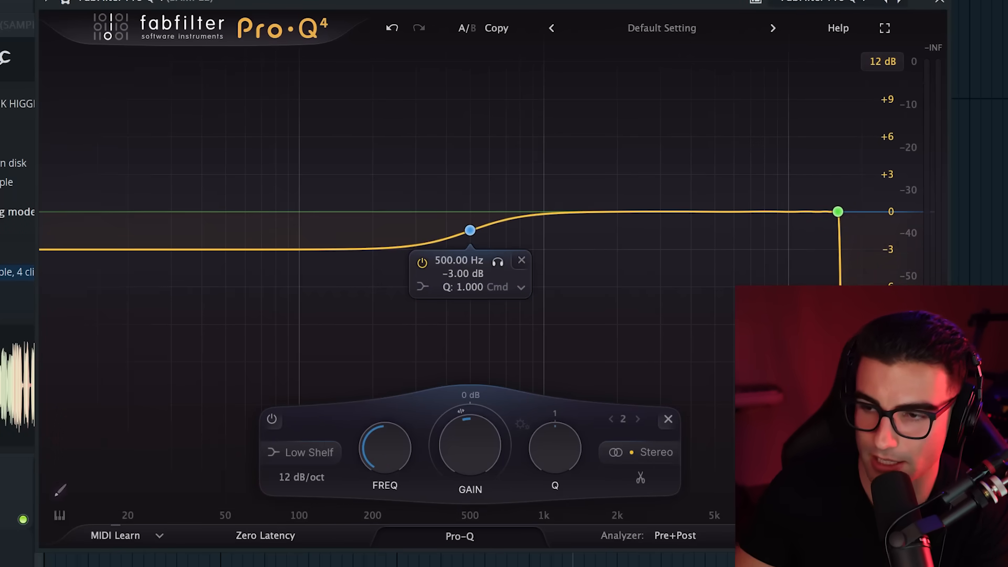
# Lower the Q of the 500 Hz low shelf band in Pro-Q 4 for a gentler curve and play the sample
pyautogui.doubleClick(469, 286)
pyautogui.write('0')
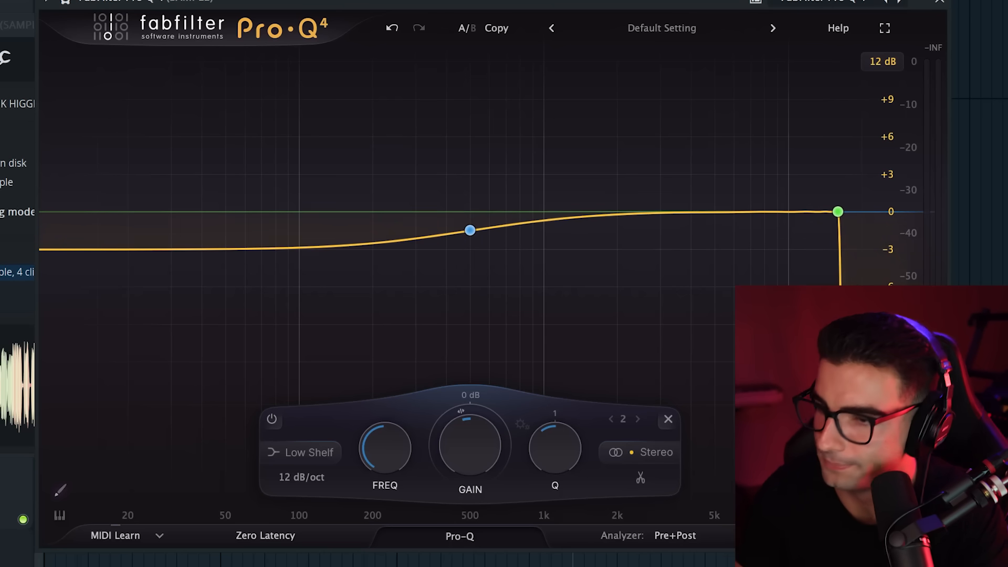
pyautogui.press('space')
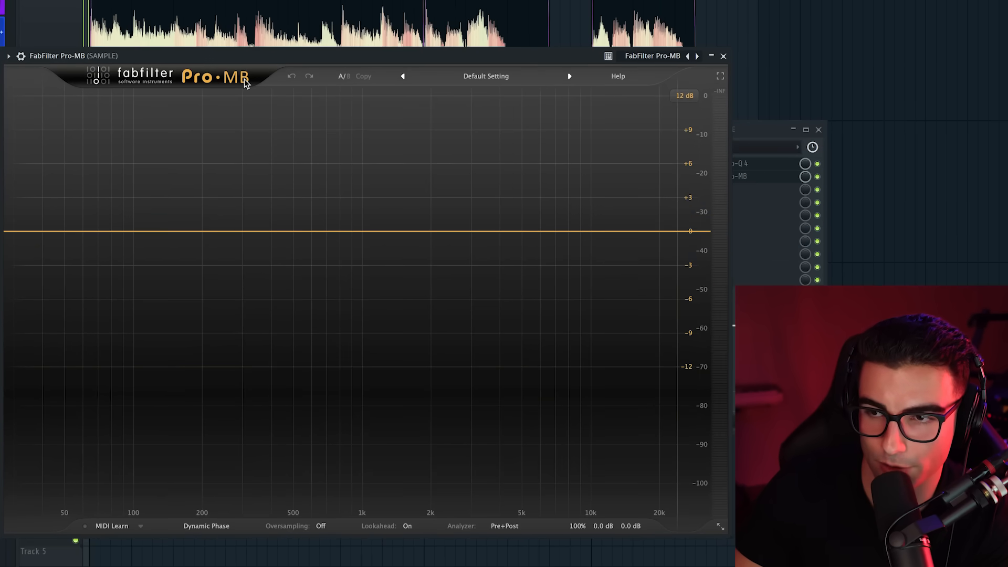
# Load the Basic preset 3 Full Bands in Pro-MB on the SAMPLE track
pyautogui.click(477, 78)
pyautogui.moveTo(491, 98)
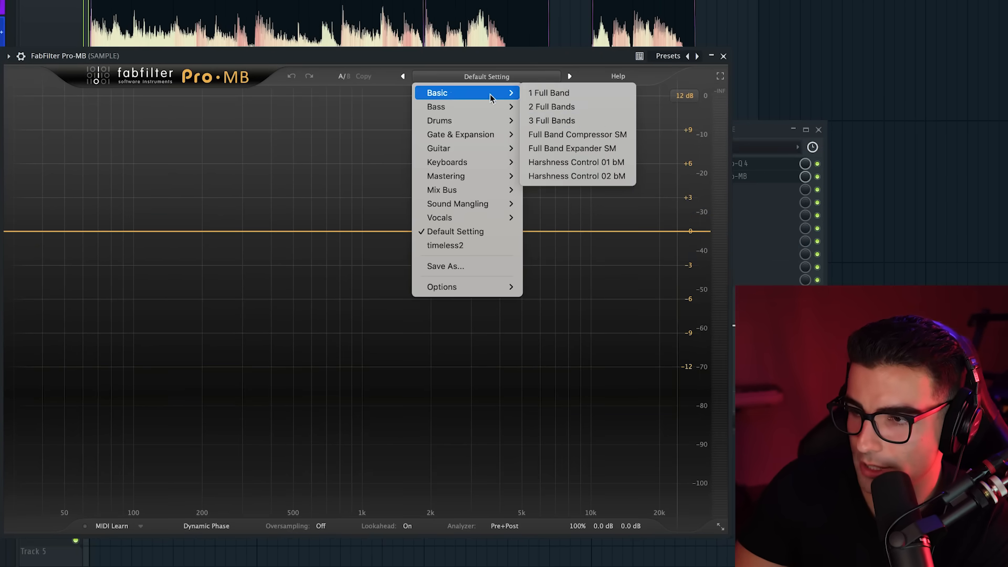
pyautogui.click(585, 122)
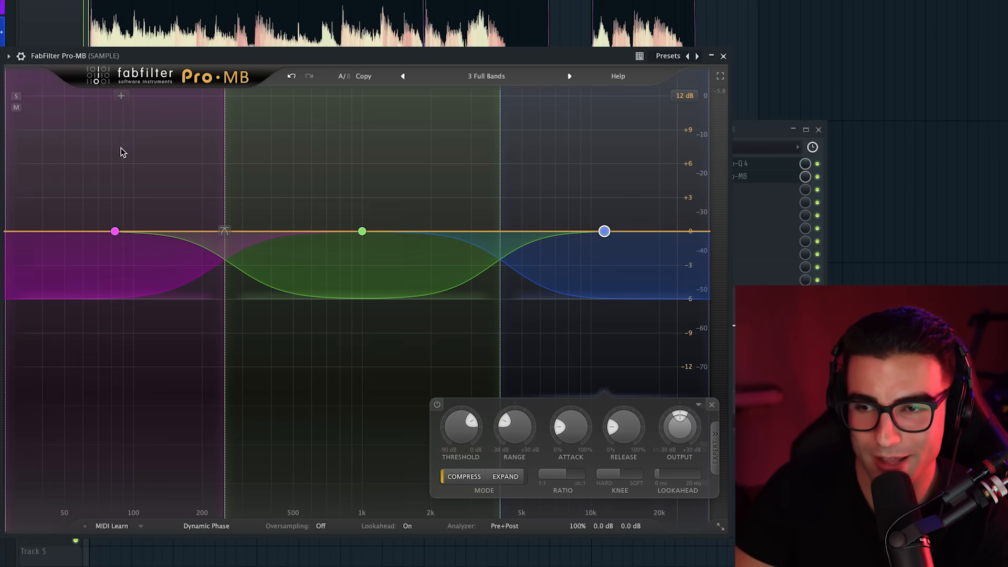
# Select the low, mid and high bands of Pro-MB in turn to examine their compressor controls
pyautogui.click(122, 148)
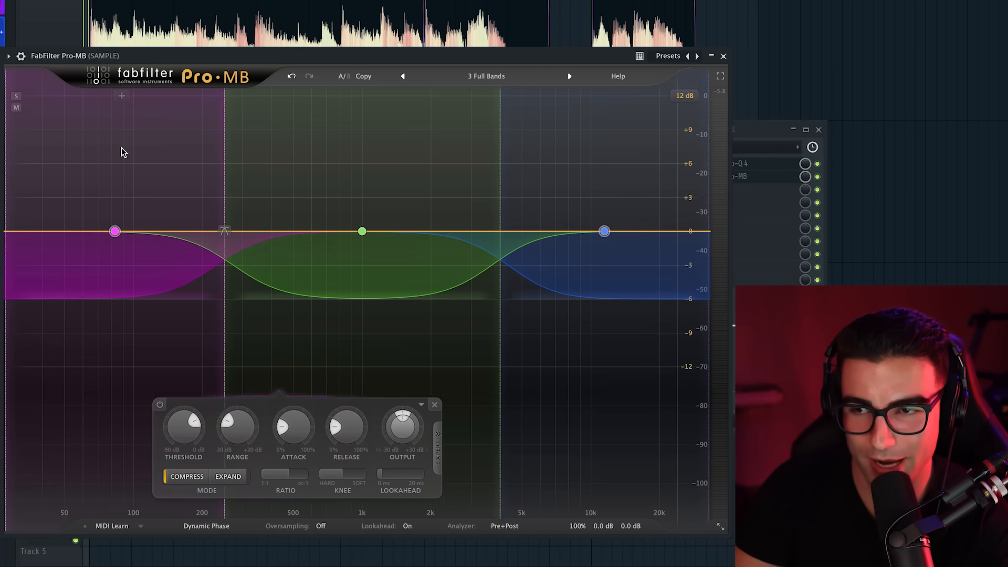
pyautogui.click(355, 143)
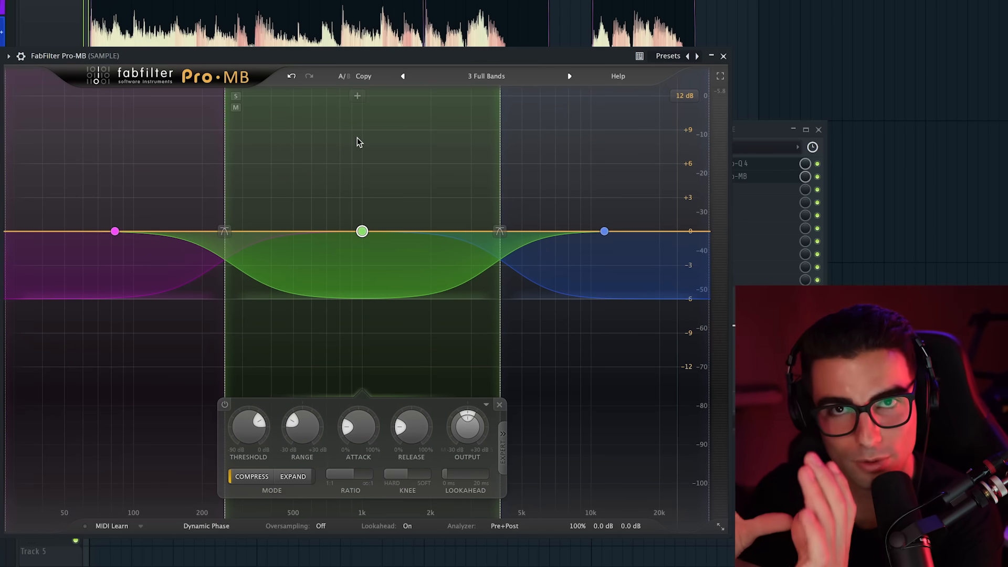
pyautogui.click(112, 144)
pyautogui.click(385, 142)
pyautogui.click(590, 135)
pyautogui.click(188, 155)
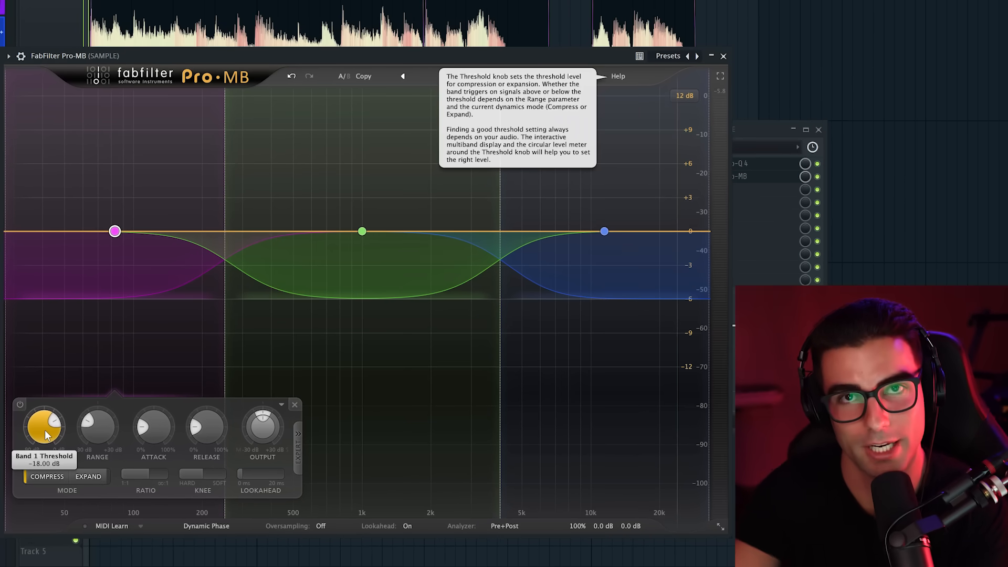
pyautogui.click(336, 159)
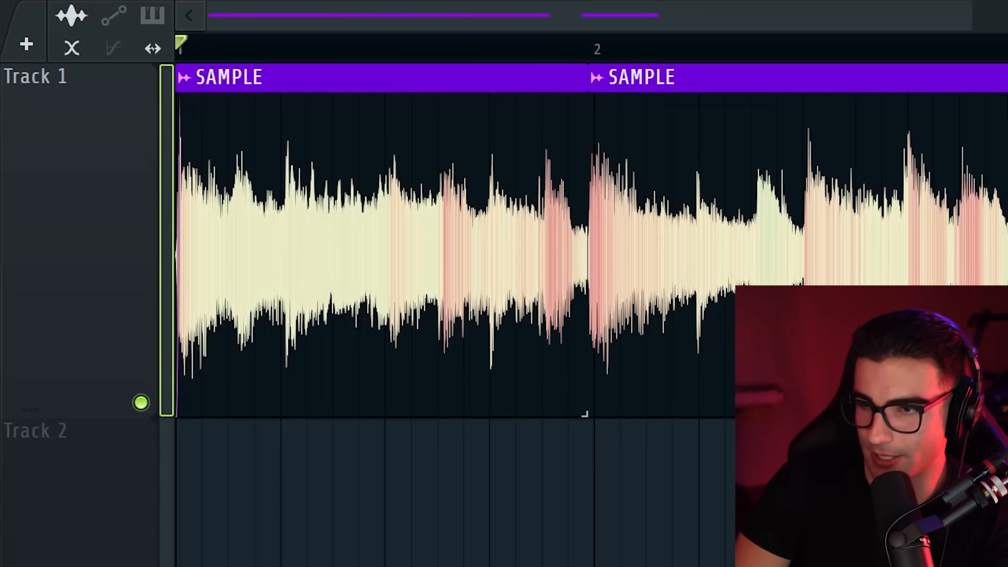
pyautogui.press('space')
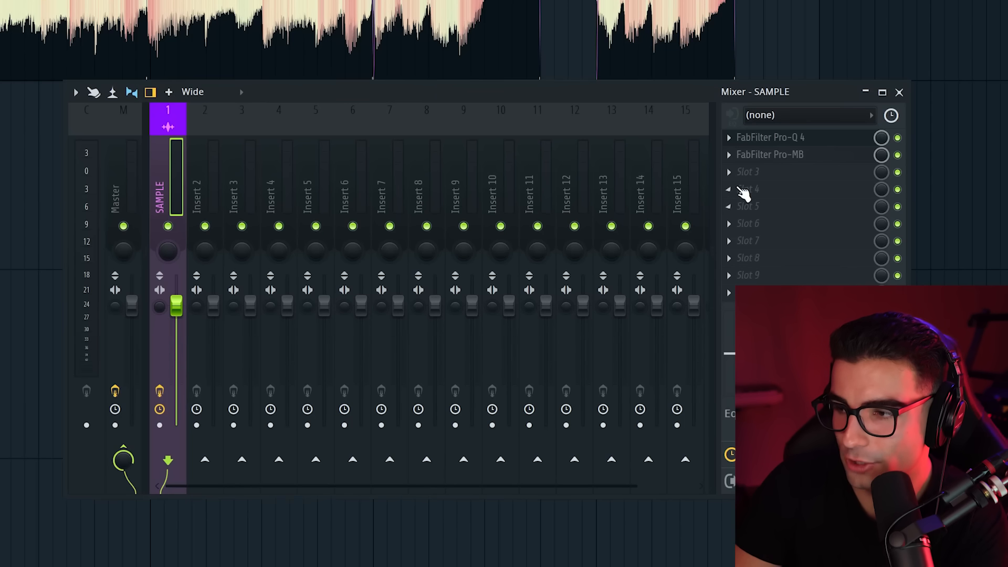
# Load Fruity Compressor in an empty effect slot of the SAMPLE mixer track and adjust its ratio and gain
pyautogui.click(730, 188)
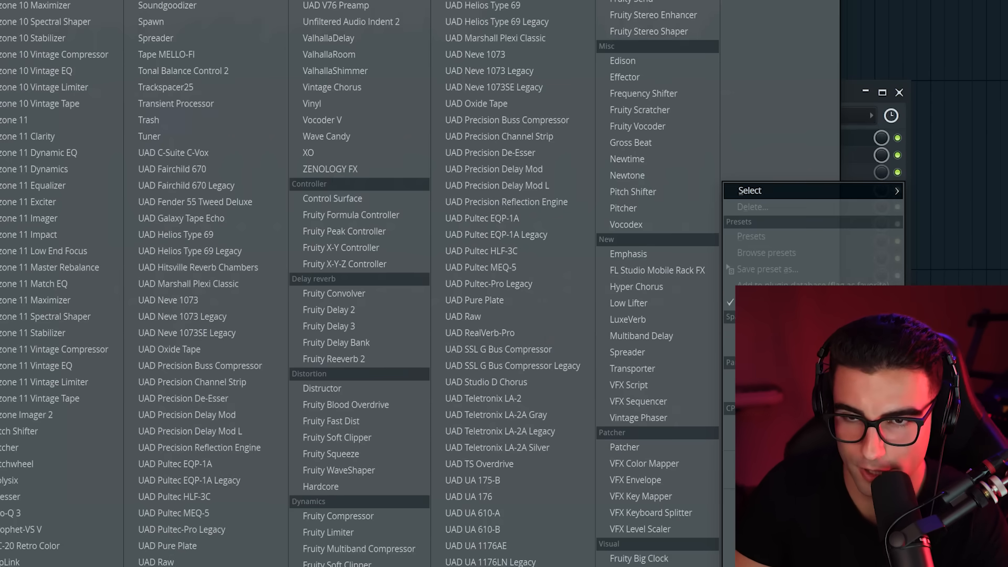
pyautogui.click(486, 286)
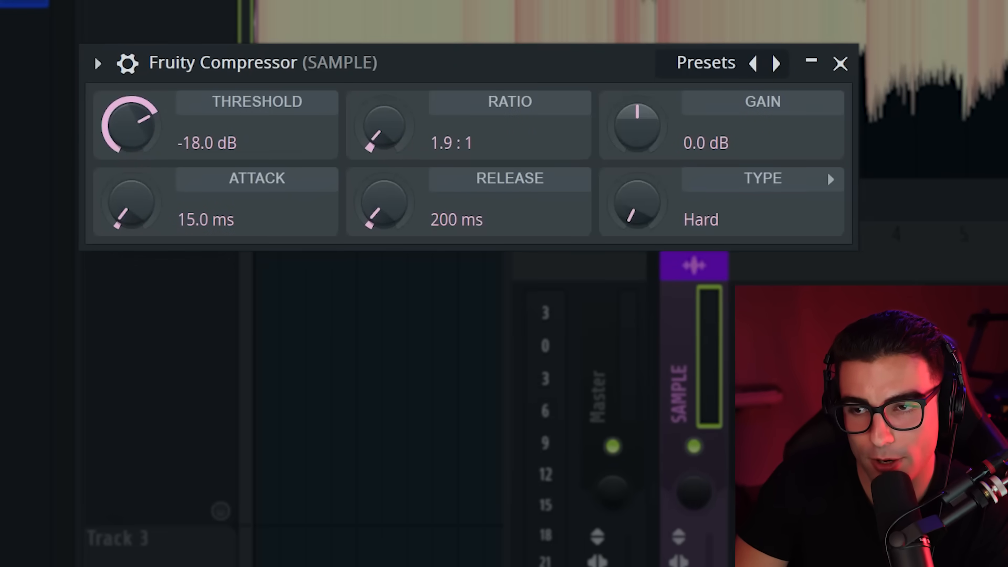
pyautogui.moveTo(385, 126); pyautogui.dragTo(385, 124)
pyautogui.moveTo(648, 124); pyautogui.dragTo(648, 110)
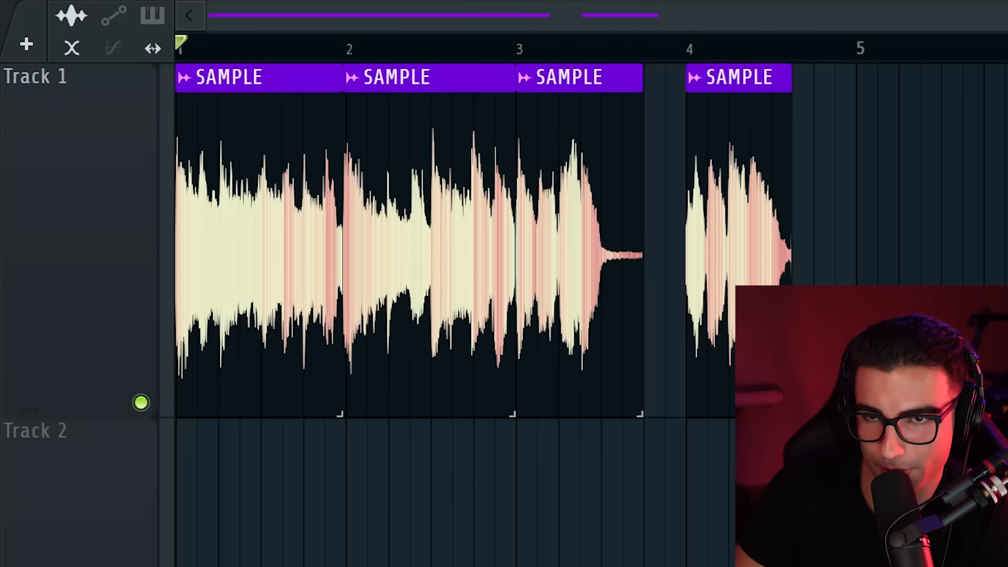
# Set the playlist snap to Bar, select the SAMPLE clips in bars 3 and 4, and duplicate them three times in succession
pyautogui.click(51, 21)
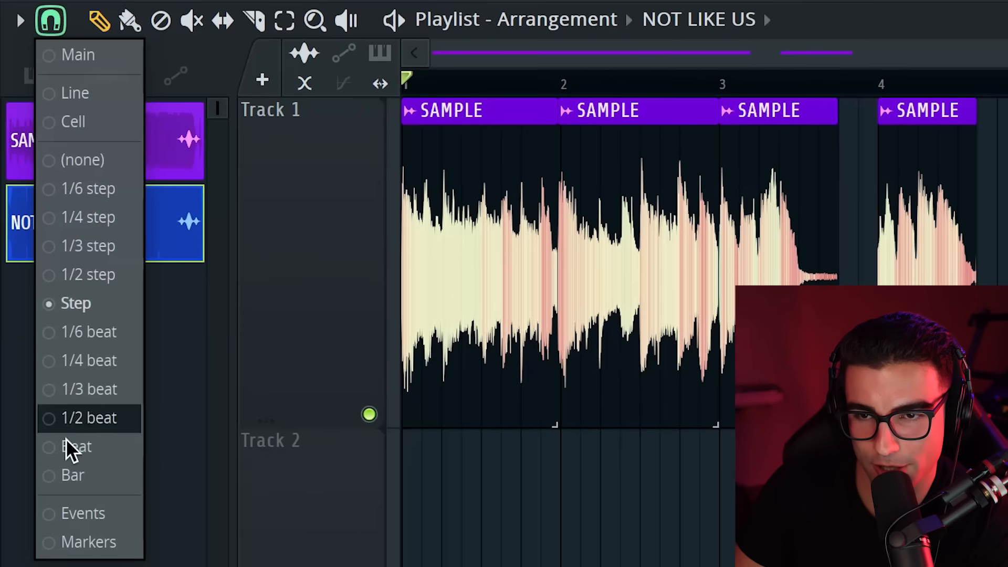
pyautogui.click(83, 473)
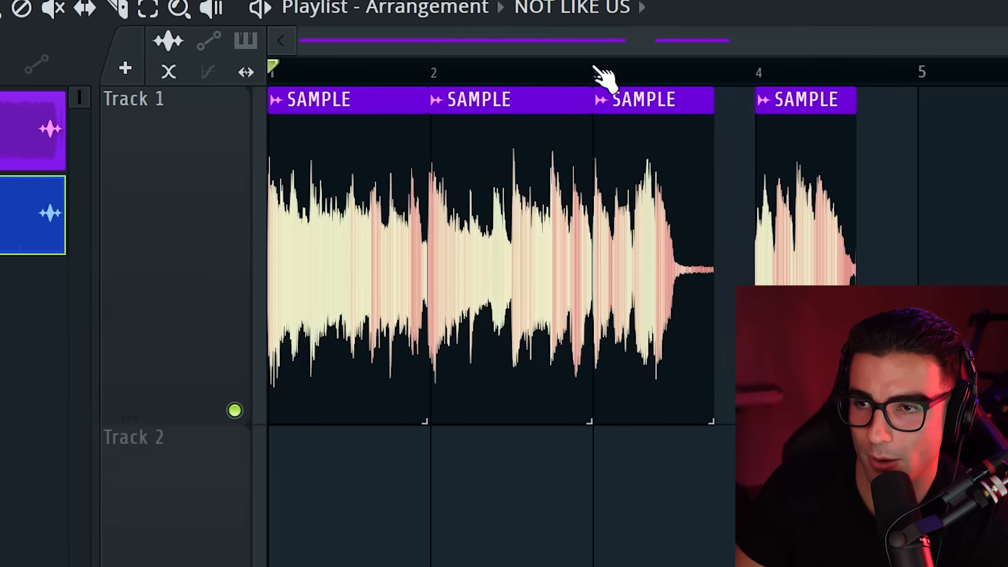
pyautogui.moveTo(723, 80); pyautogui.dragTo(998, 94)
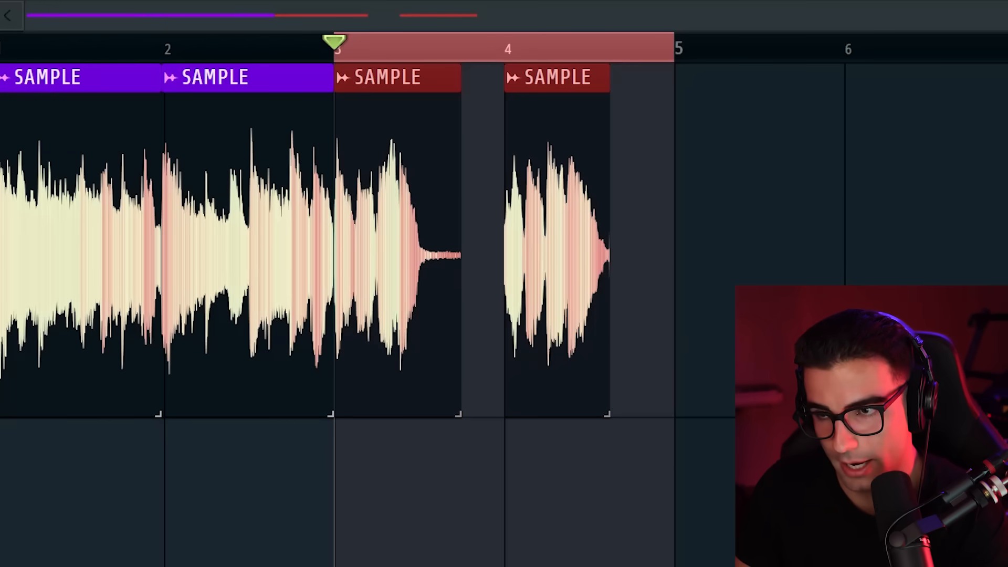
pyautogui.hotkey('ctrl', 'b')
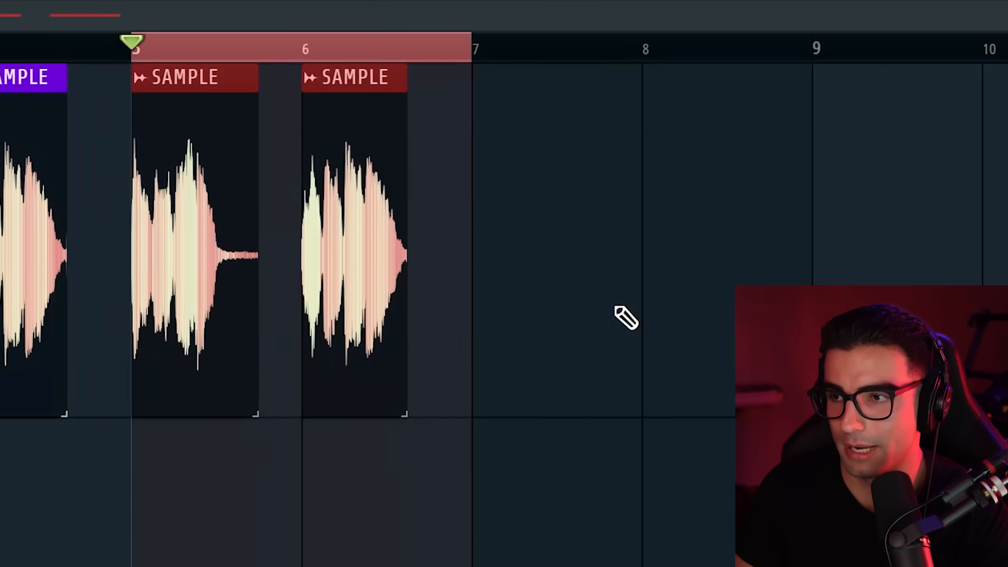
pyautogui.hotkey('ctrl', 'b')
pyautogui.hotkey('ctrl', 'b')
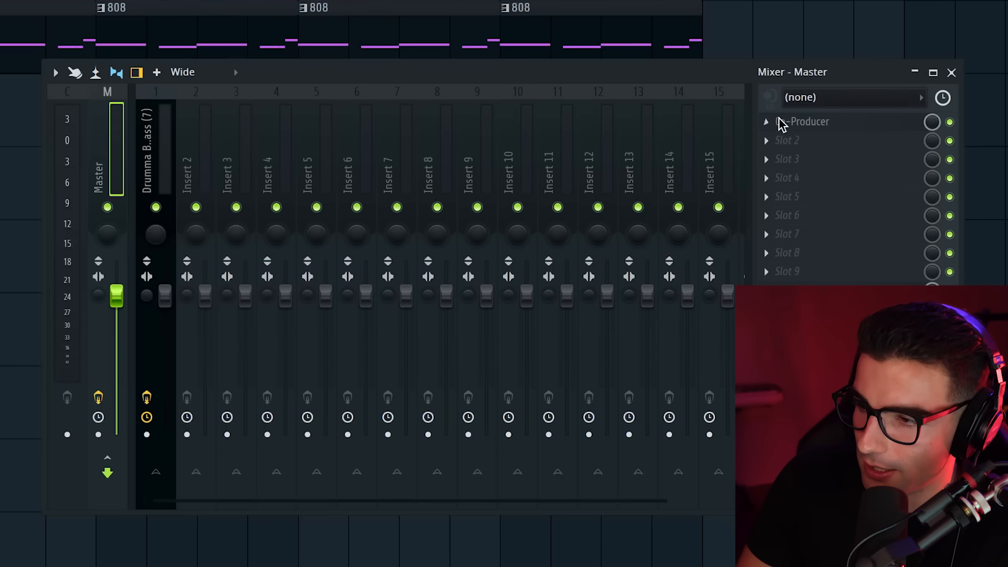
# Open Co-Producer on the Master track, play the drum and 808 beat, and set the key to A Minor
pyautogui.click(871, 127)
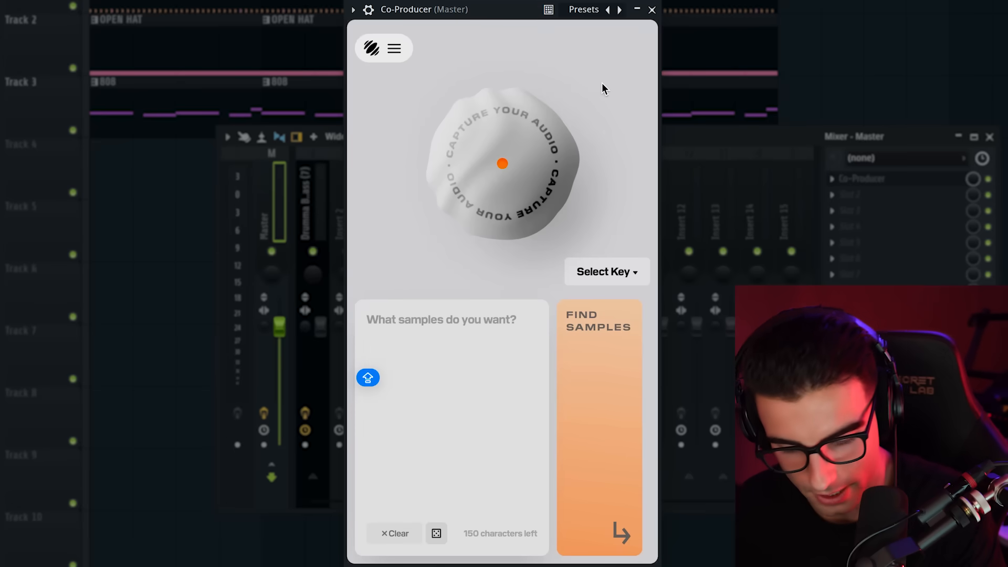
pyautogui.press('capslock')
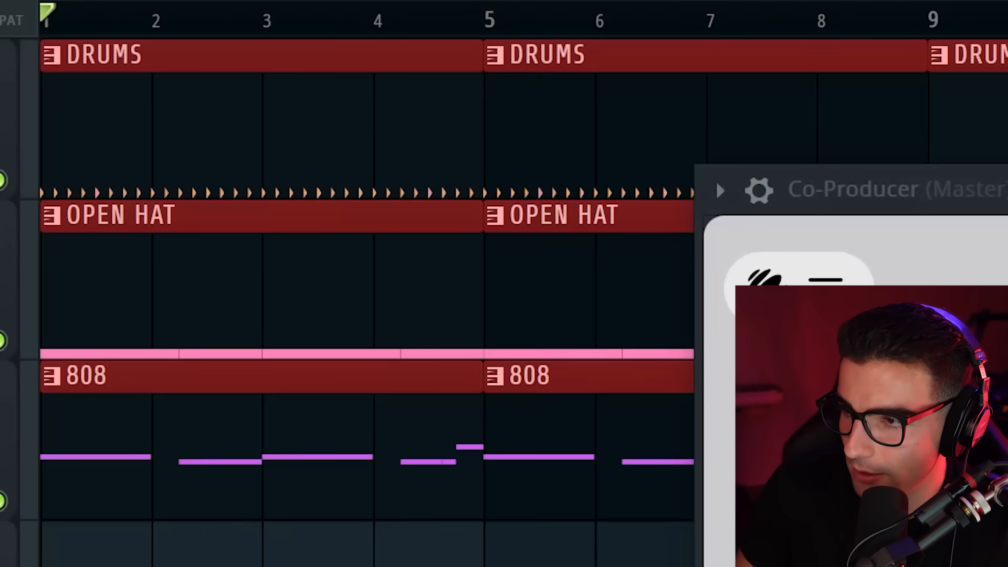
pyautogui.press('space')
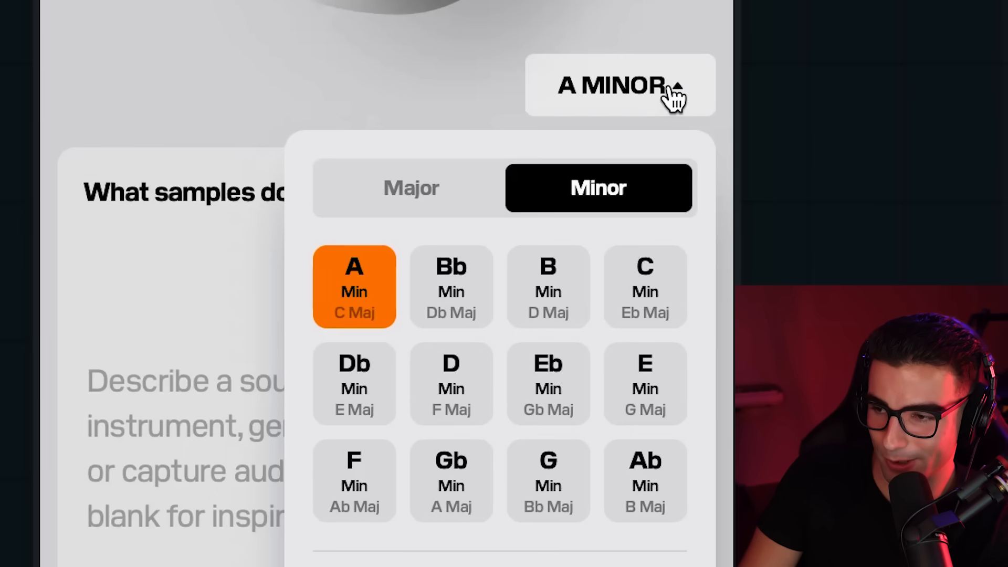
pyautogui.click(668, 90)
# Search Co-Producer for samples matching "ethereal dark bell loop"
pyautogui.click(263, 407)
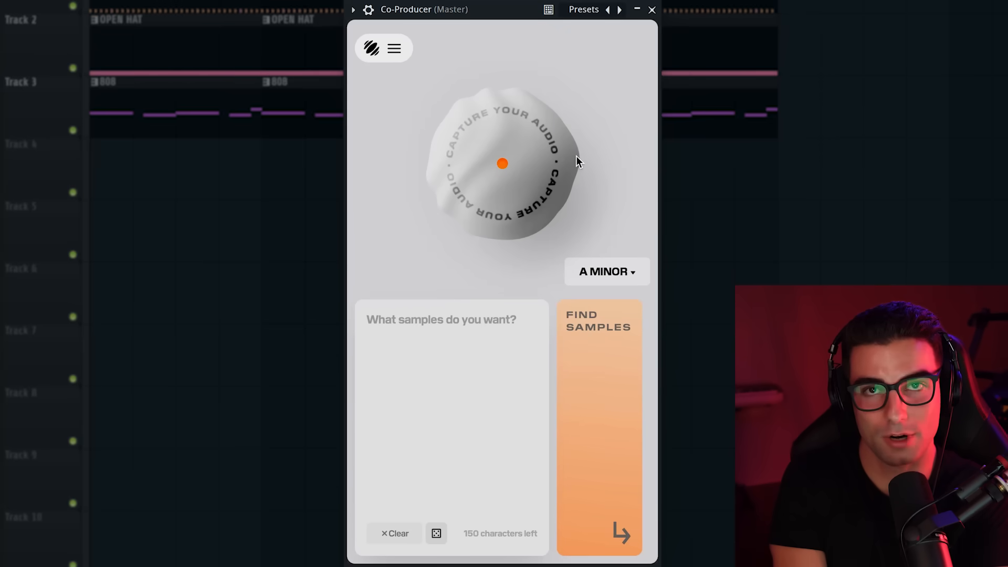
pyautogui.write('ethereal dark be')
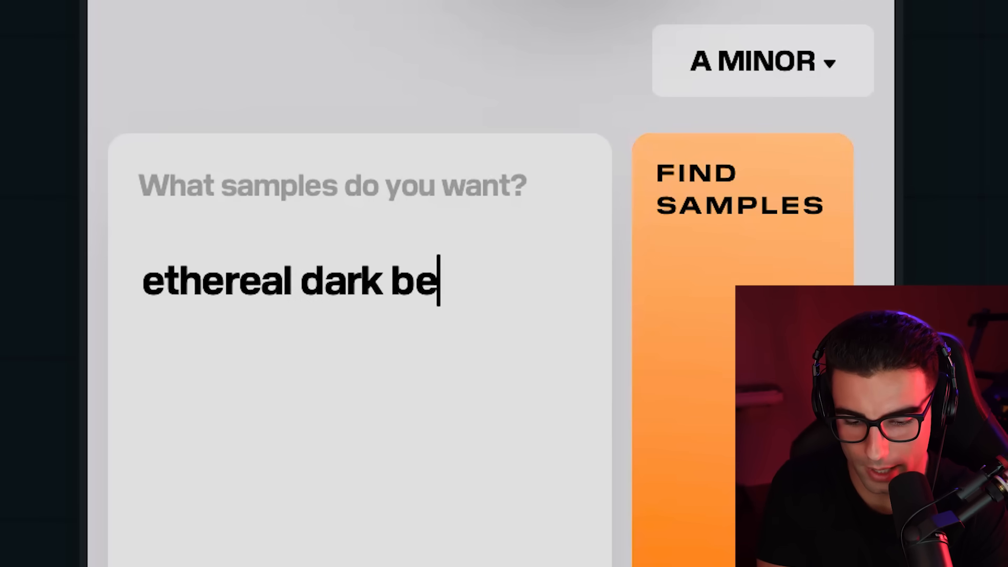
pyautogui.write('ll loop')
pyautogui.click(809, 295)
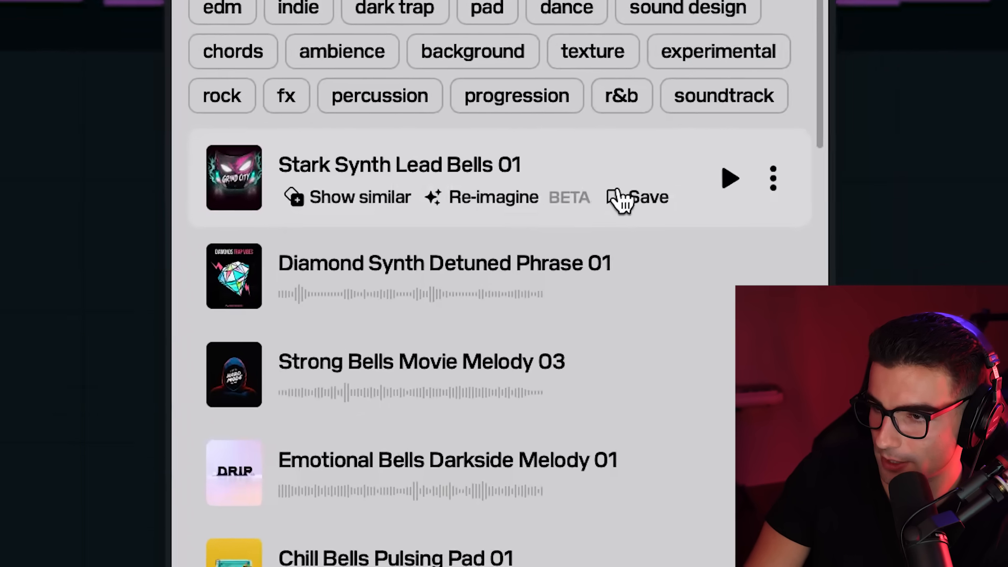
# Preview the Stark Synth Lead Bells 01 and Diamond Synth Detuned Phrase 01 samples against the beat
pyautogui.click(611, 198)
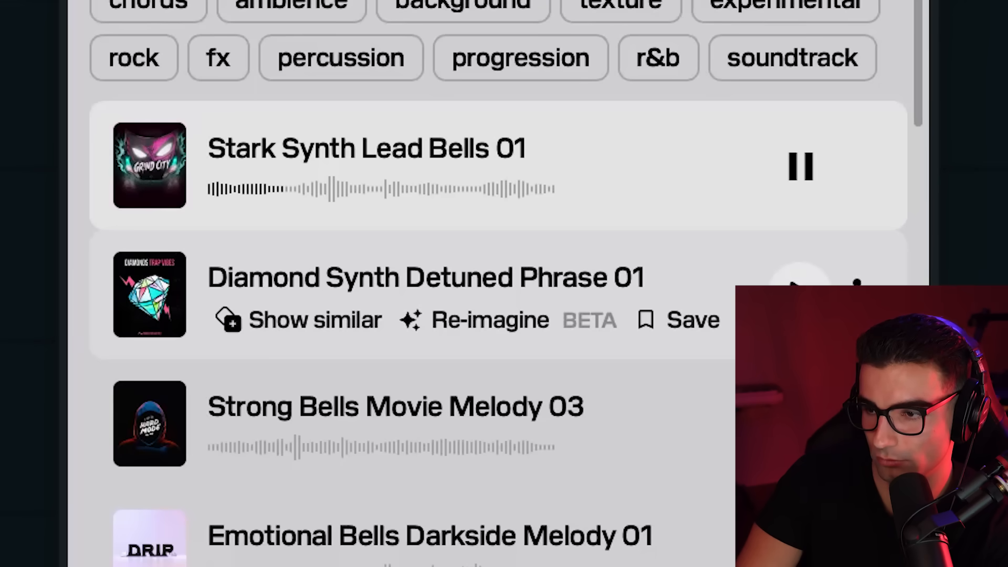
pyautogui.scroll(-3, 798, 273)
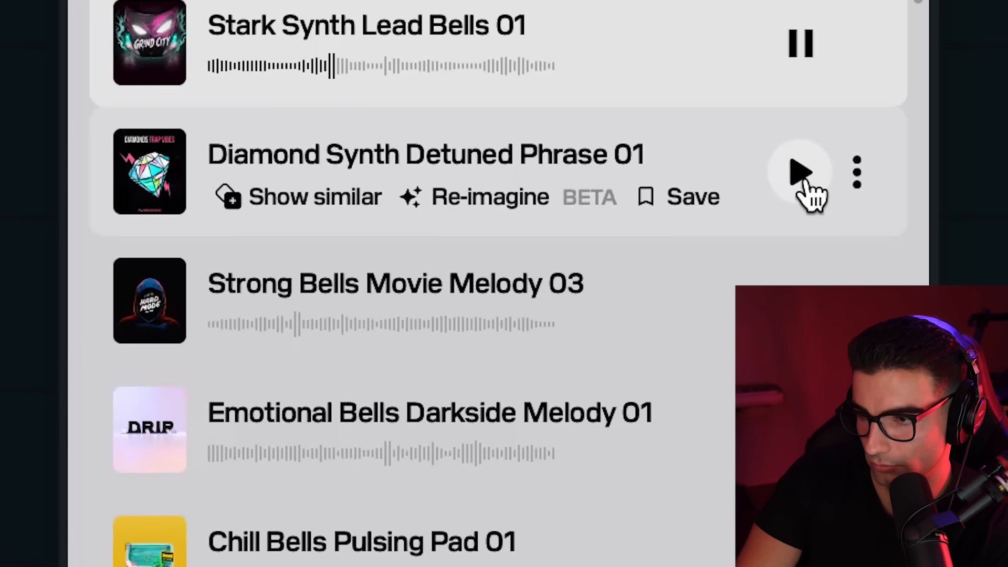
pyautogui.click(802, 175)
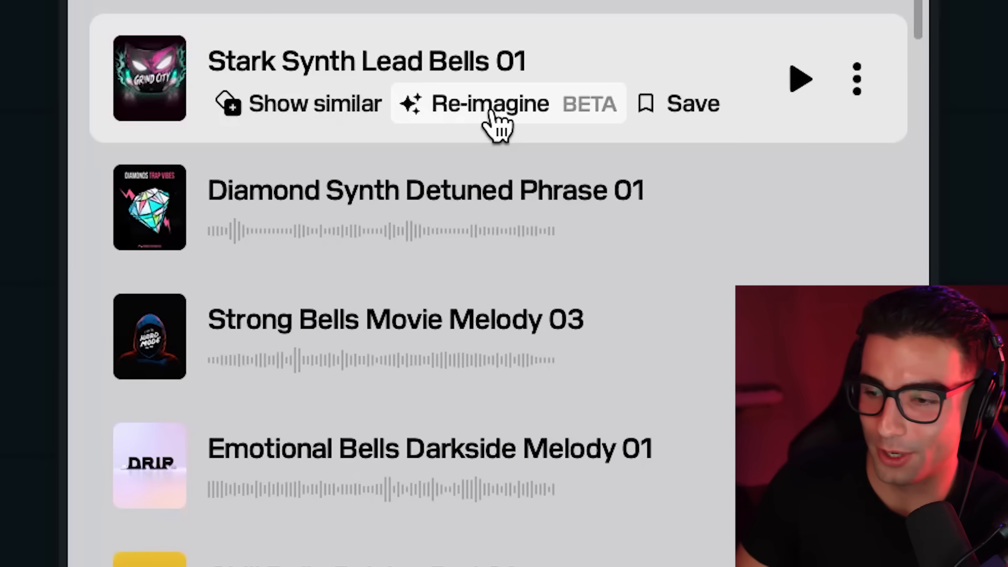
# Generate re-imagined variations of Stark Synth Lead Bells 01 and audition them
pyautogui.click(481, 105)
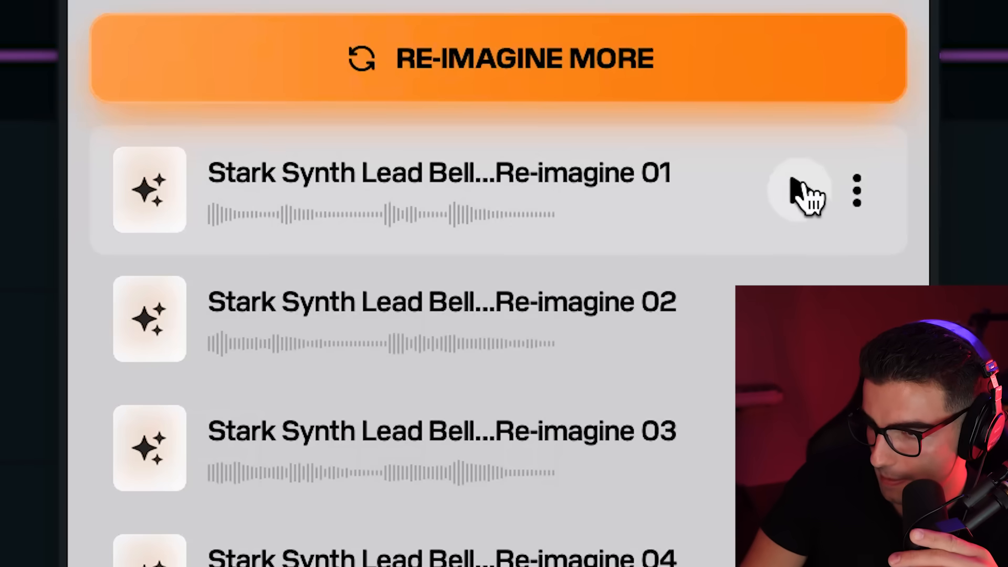
pyautogui.click(744, 184)
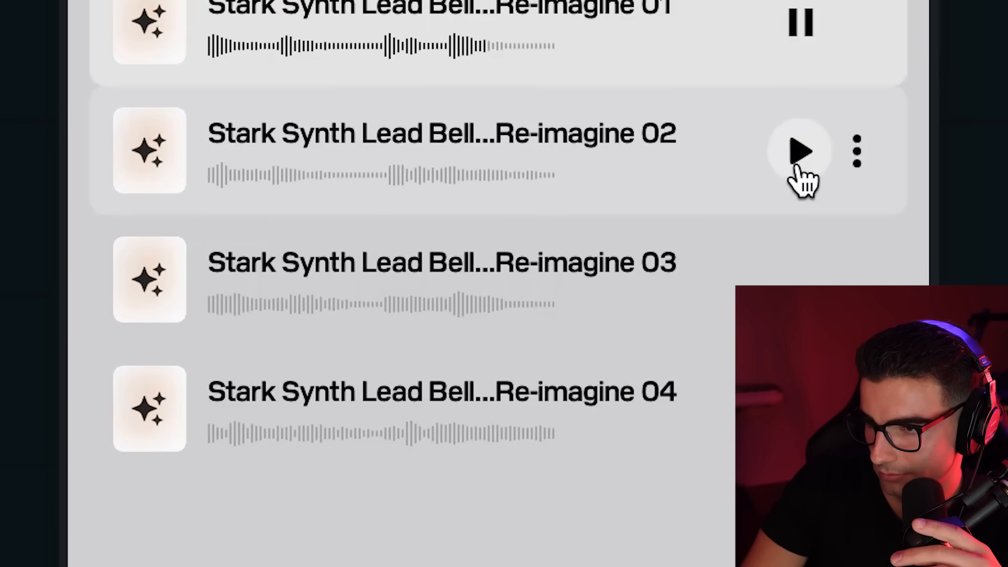
pyautogui.click(797, 168)
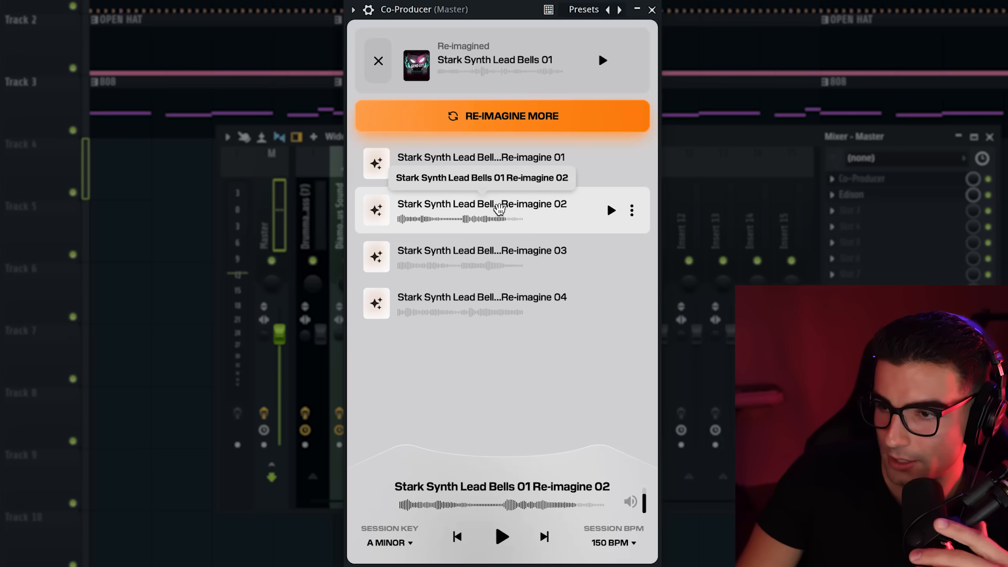
# Place Stark Synth Lead Bells 01 Re-imagine 02 on Track 4 at bar 1, stretch it to bar 7, and view its time stretching settings
pyautogui.moveTo(497, 206); pyautogui.dragTo(179, 393)
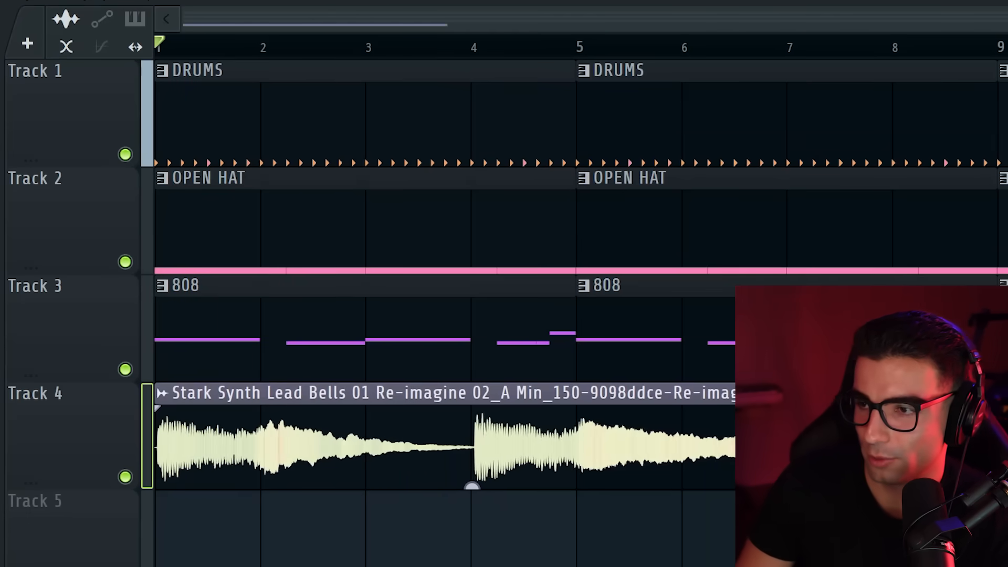
pyautogui.moveTo(791, 447); pyautogui.dragTo(784, 447)
pyautogui.press('space')
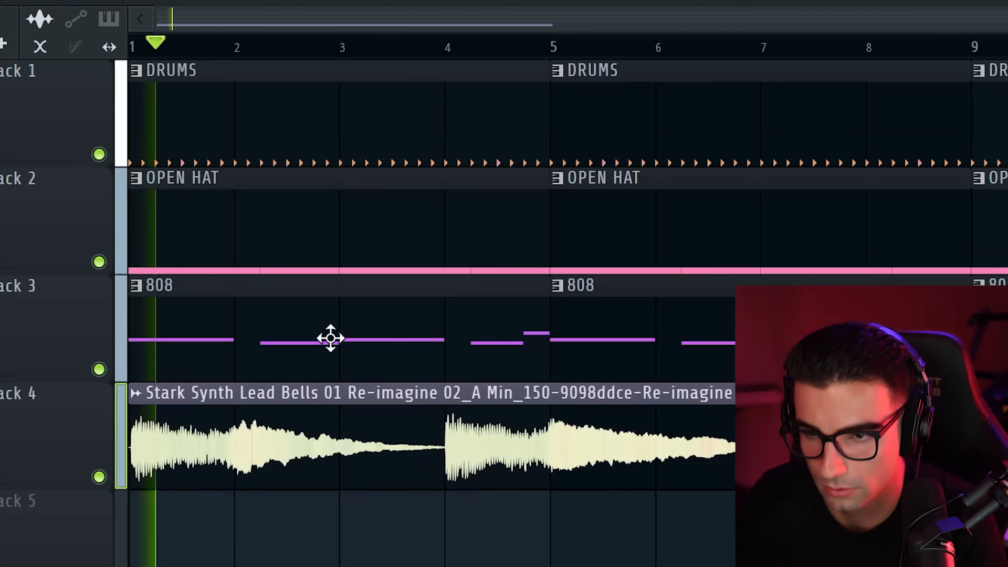
pyautogui.doubleClick(311, 410)
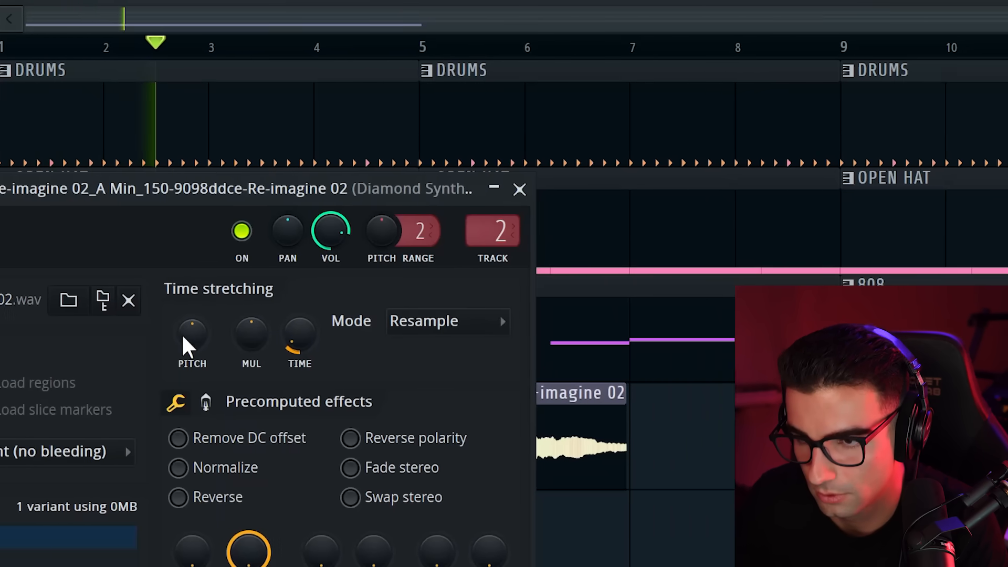
pyautogui.click(487, 189)
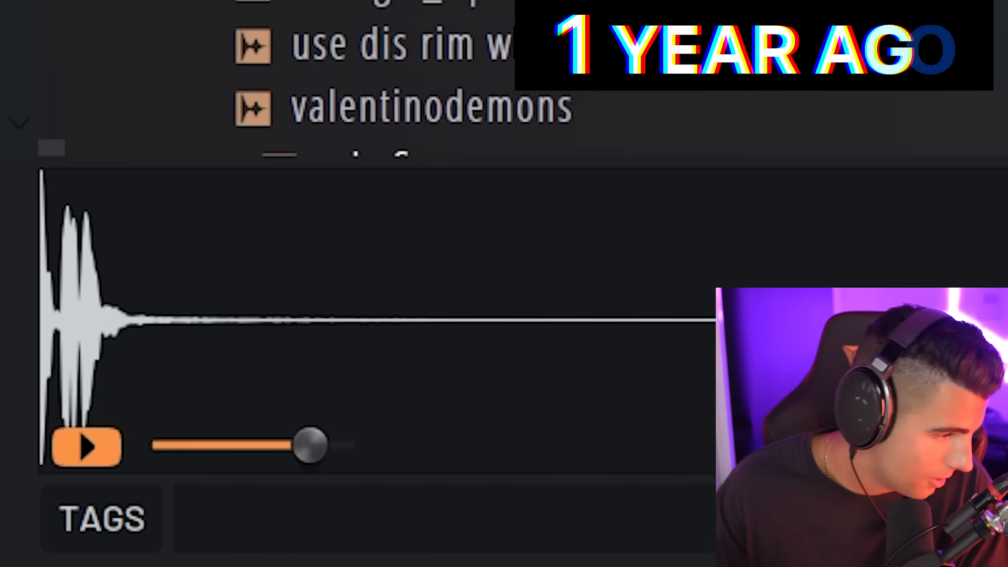
# Search the sample browser for "spinz 808" and place the Spinz 808 sample over the NOT LIKE US clip to compare waveforms
pyautogui.write('spinz 808')
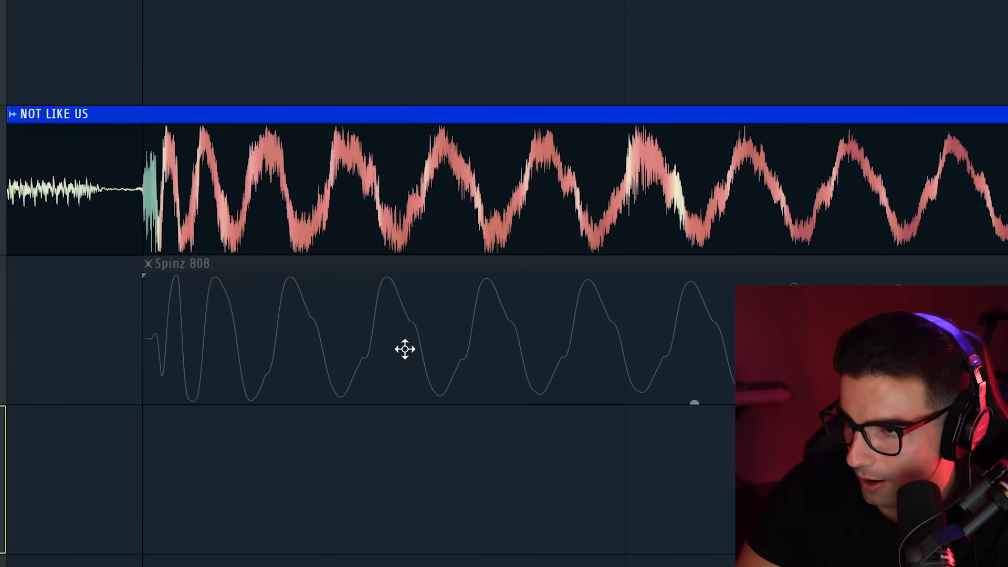
pyautogui.moveTo(405, 348); pyautogui.dragTo(392, 103)
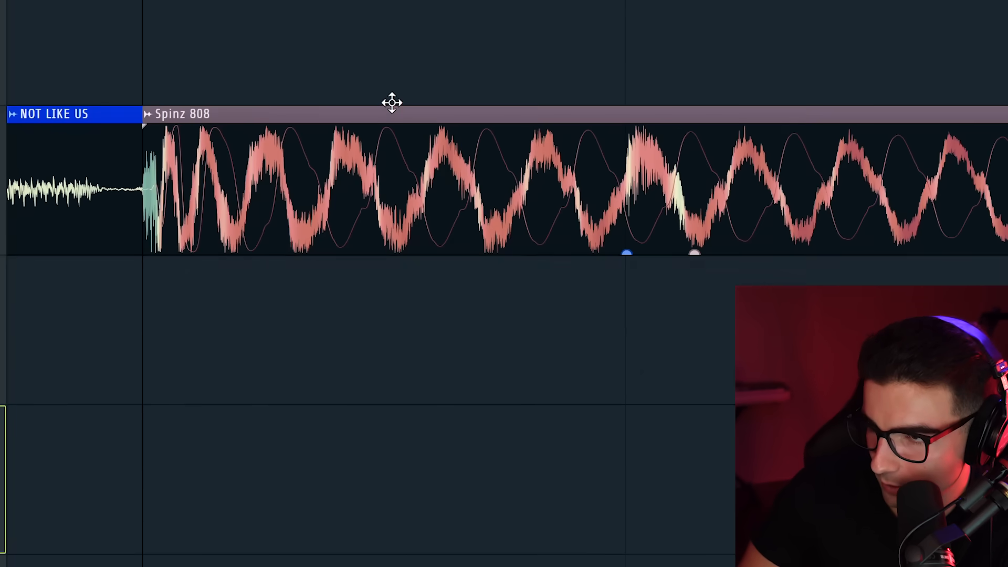
# Reverse the polarity of the Spinz 808 sample and compare its waveform with the NOT LIKE US clip
pyautogui.moveTo(131, 216); pyautogui.dragTo(821, 199)
pyautogui.hotkey('ctrl', 'd')
pyautogui.doubleClick(576, 185)
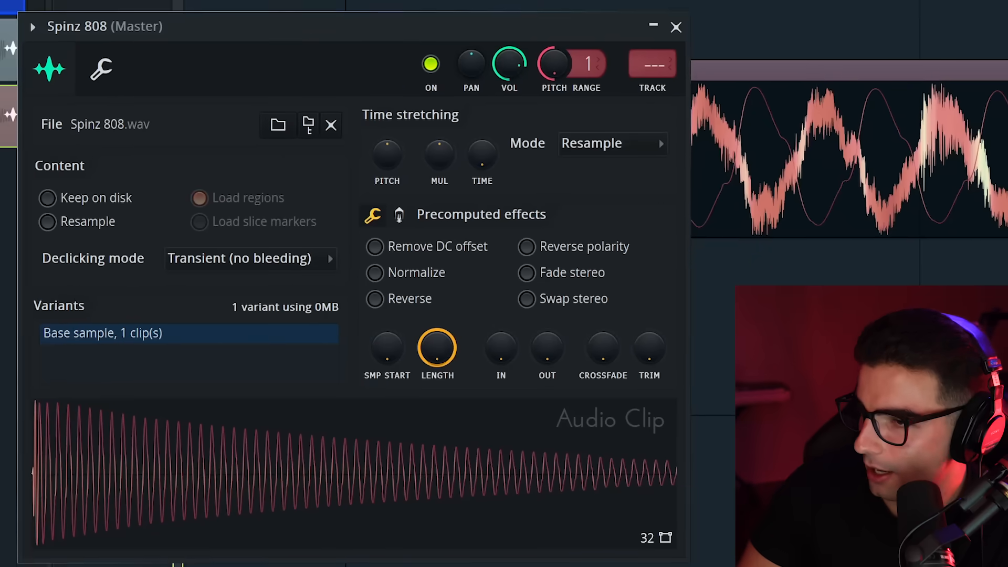
pyautogui.click(552, 248)
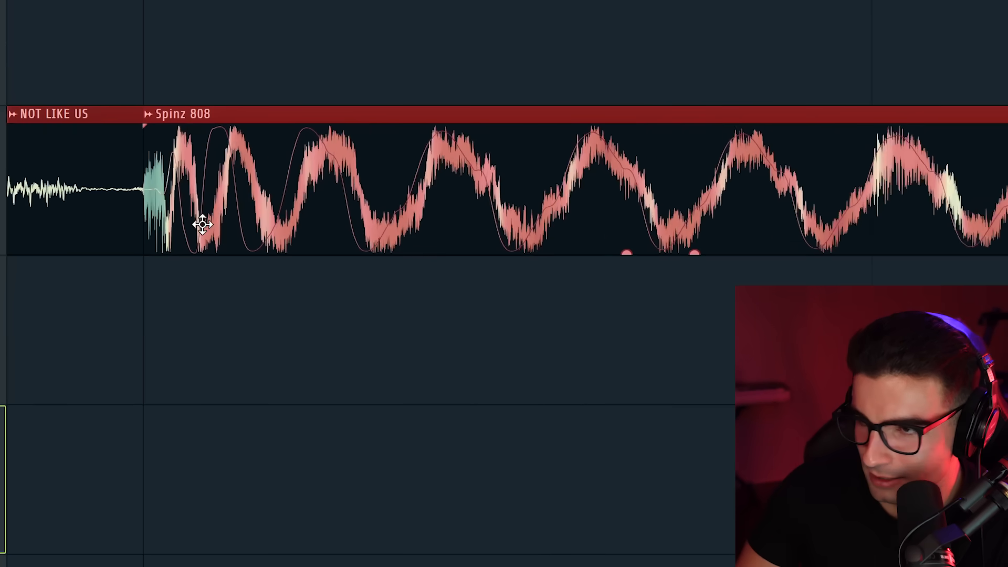
pyautogui.scroll(2, 202, 224)
pyautogui.moveTo(508, 149); pyautogui.dragTo(141, 173)
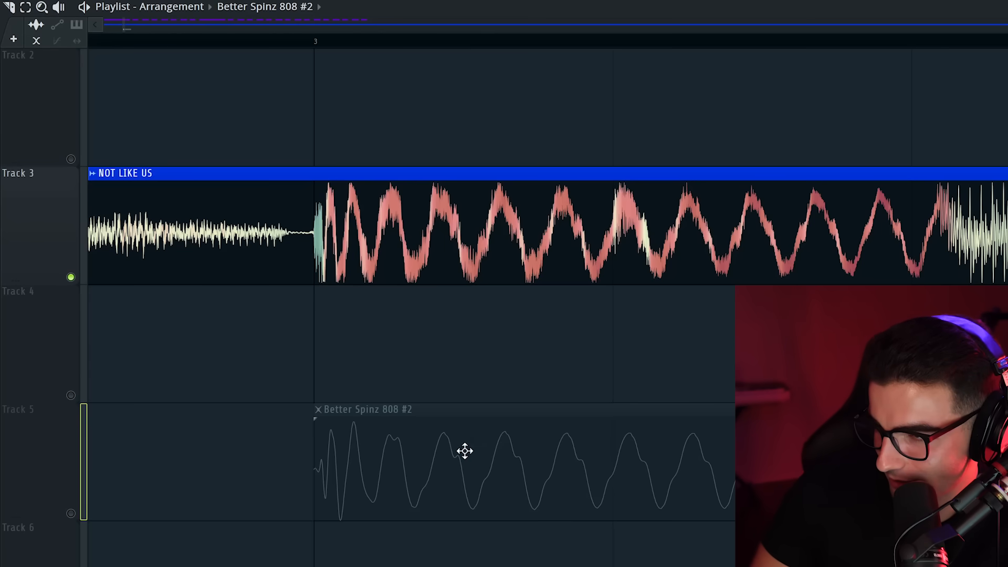
# Move the Better Spinz 808 #2 clip from Track 5 over the NOT LIKE US clip at bar 3 to compare waveforms
pyautogui.moveTo(463, 453); pyautogui.dragTo(475, 324)
pyautogui.moveTo(462, 240); pyautogui.dragTo(442, 198)
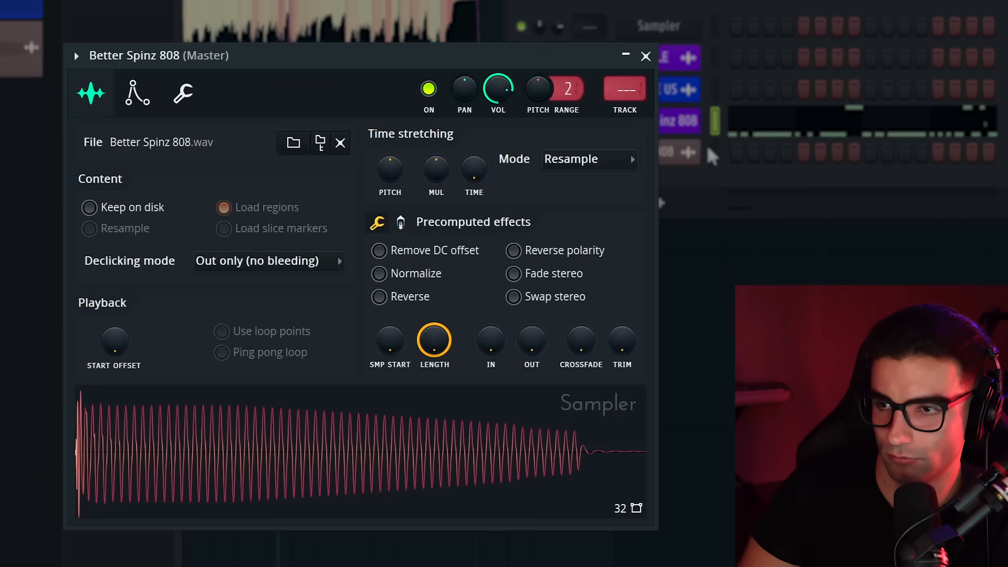
# Set the Better Spinz 808 sample's boost to 5% and fade-out to 10%, and enable its volume envelope
pyautogui.click(400, 222)
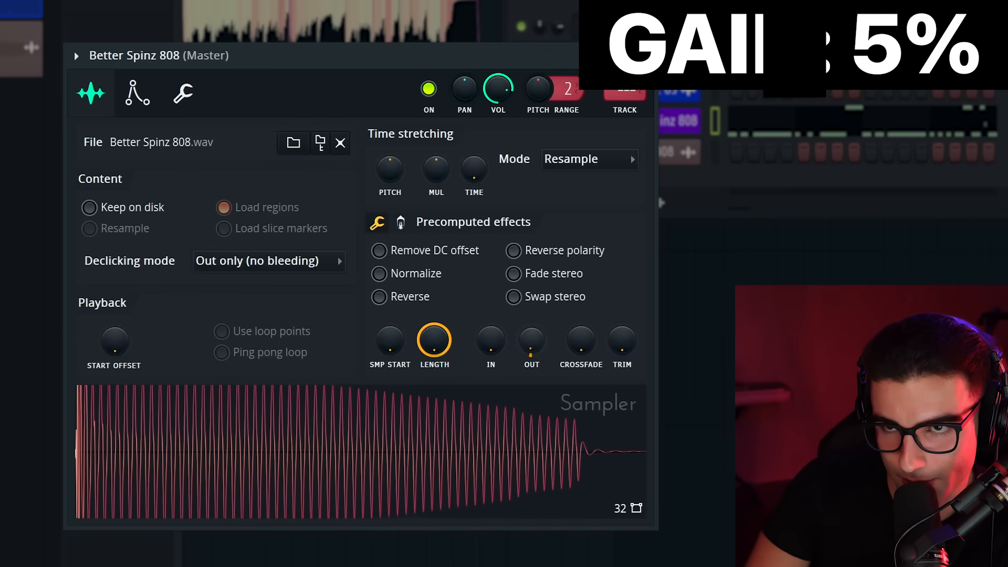
pyautogui.moveTo(531, 341); pyautogui.dragTo(532, 326)
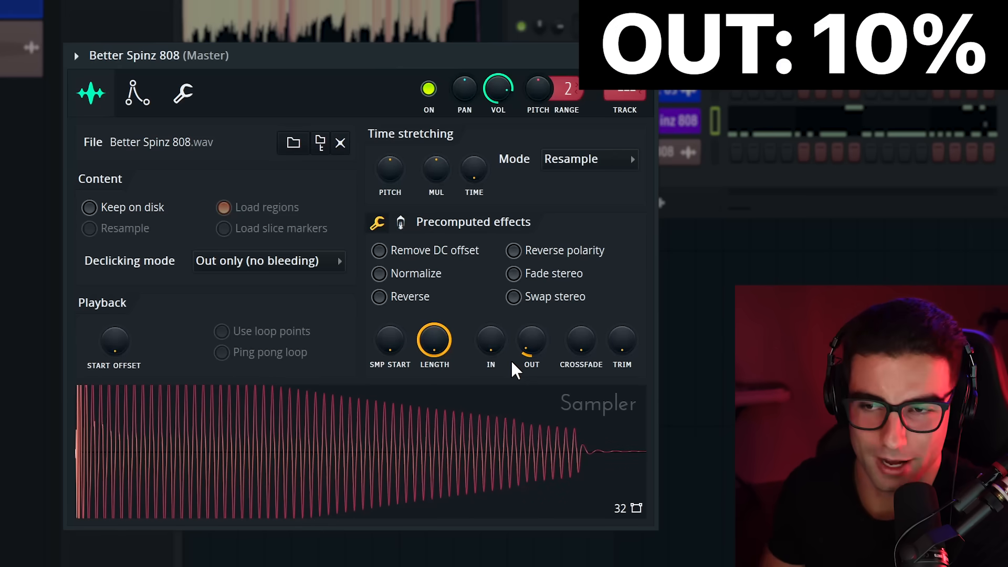
pyautogui.click(138, 100)
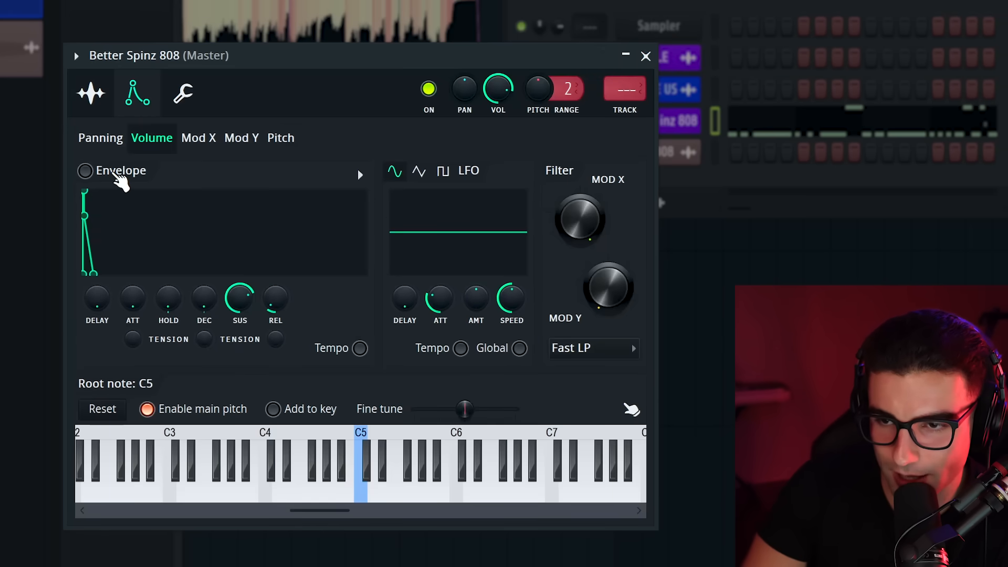
pyautogui.click(116, 176)
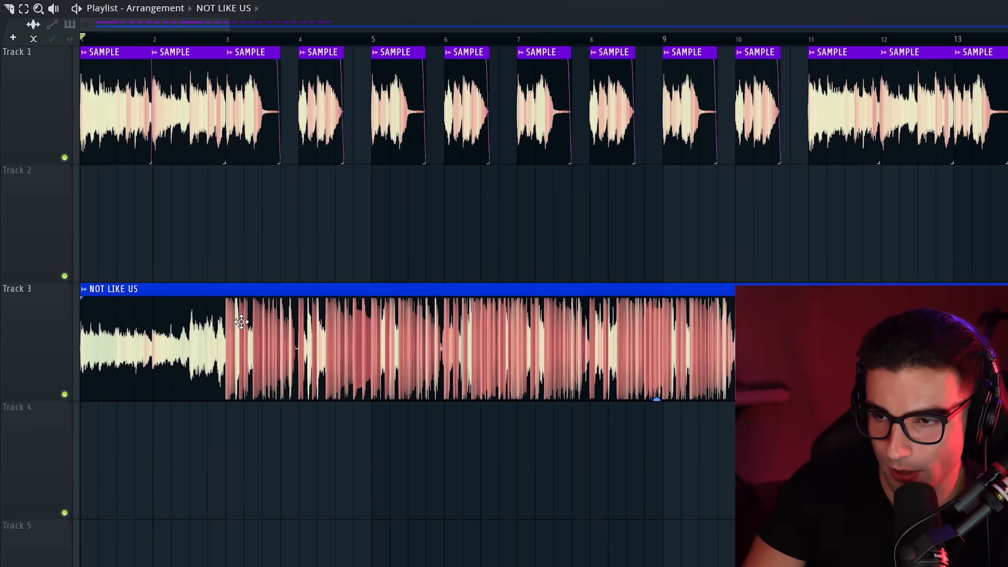
# Examine the start of the first 808 hit in the NOT LIKE US clip at bar 3
pyautogui.scroll(15, 241, 321)
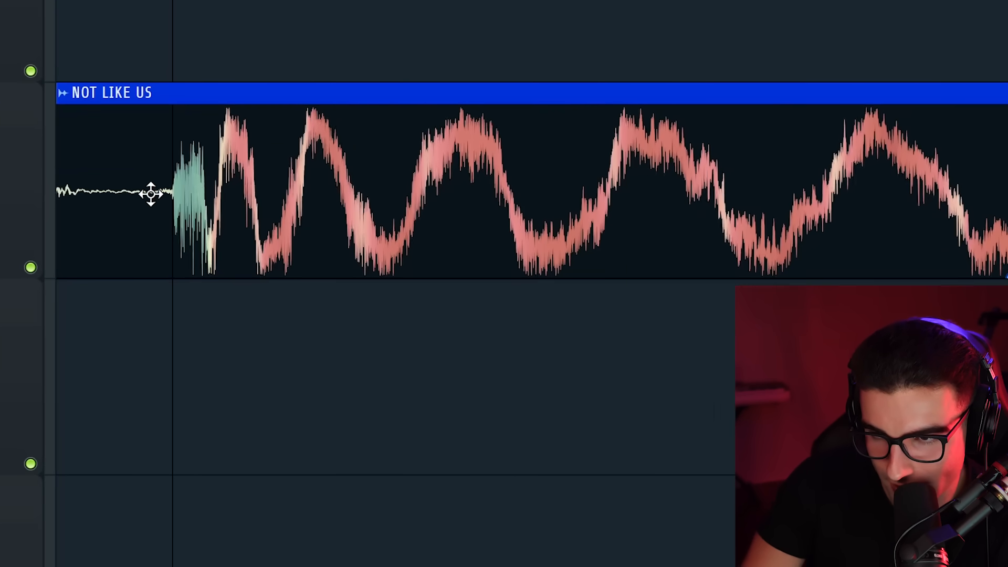
pyautogui.moveTo(118, 202); pyautogui.dragTo(298, 217)
pyautogui.moveTo(83, 210); pyautogui.dragTo(415, 210)
pyautogui.keyDown('ctrl'); pyautogui.click(402, 435); pyautogui.keyUp('ctrl')
pyautogui.moveTo(145, 223); pyautogui.dragTo(455, 200)
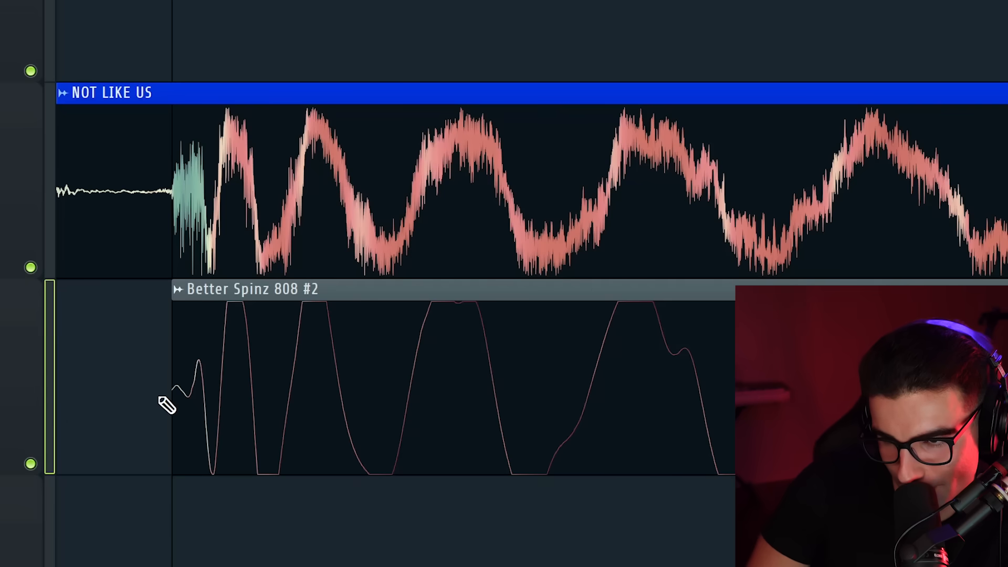
pyautogui.moveTo(160, 398)
pyautogui.mouseDown()
pyautogui.moveTo(271, 399)
pyautogui.moveTo(242, 412)
pyautogui.moveTo(292, 423)
pyautogui.mouseUp()
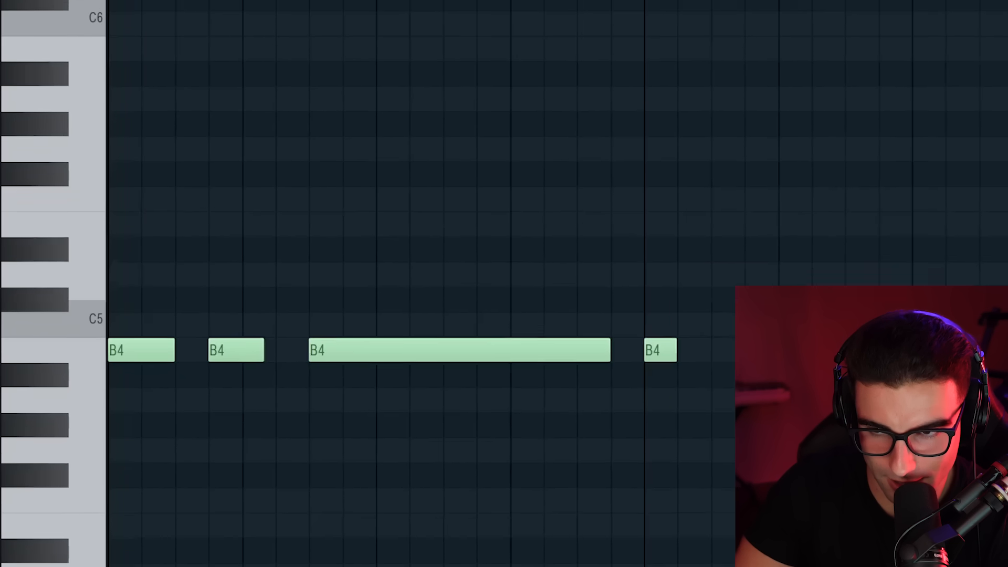
# Play the NOT LIKE US clip around its rapid 808 retrigger and examine the waveform there
pyautogui.press('space')
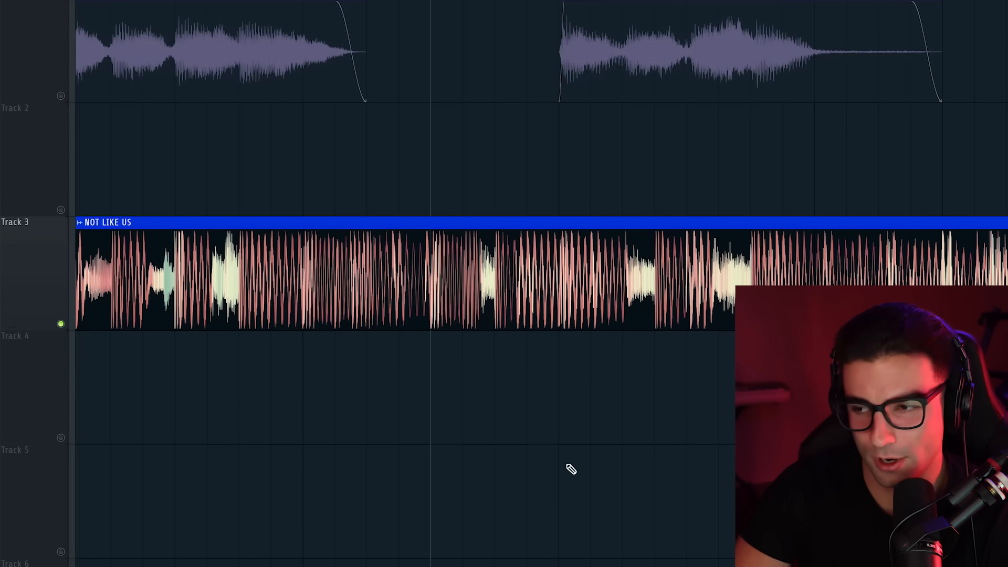
pyautogui.scroll(6, 472, 262)
pyautogui.keyDown('ctrl'); pyautogui.click(464, 264); pyautogui.keyUp('ctrl')
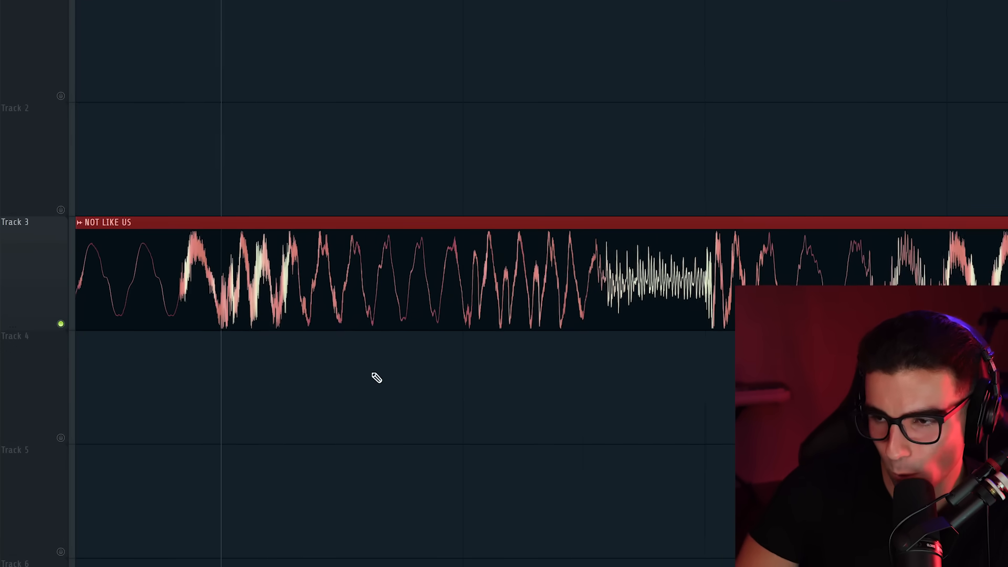
pyautogui.keyDown('ctrl'); pyautogui.click(377, 378); pyautogui.keyUp('ctrl')
pyautogui.scroll(-4, 399, 373)
pyautogui.moveTo(382, 294); pyautogui.dragTo(506, 302)
pyautogui.keyDown('ctrl'); pyautogui.click(565, 536); pyautogui.keyUp('ctrl')
pyautogui.press('space')
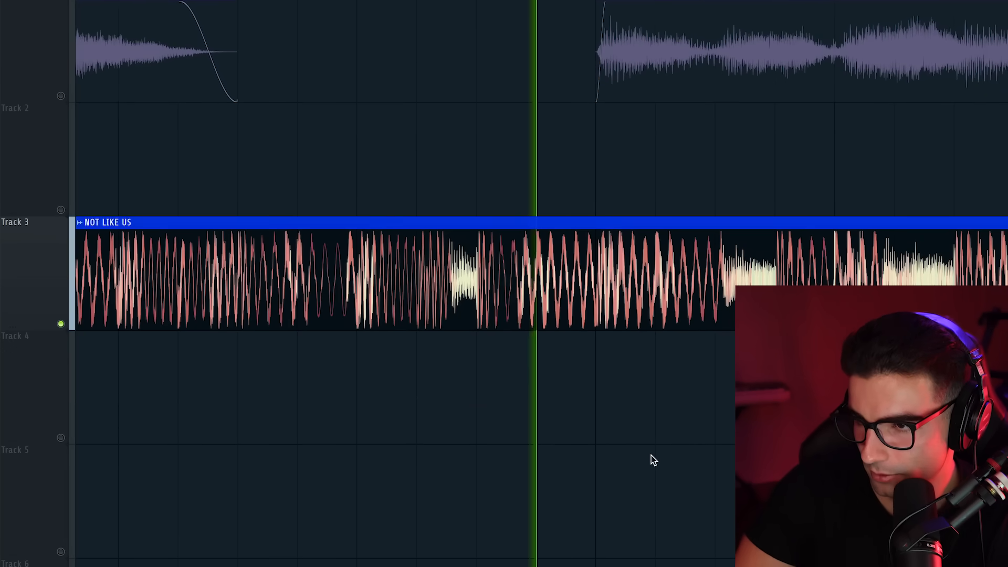
pyautogui.press('space')
pyautogui.press('space')
pyautogui.press('space')
pyautogui.scroll(6, 480, 258)
pyautogui.moveTo(466, 279); pyautogui.dragTo(494, 283)
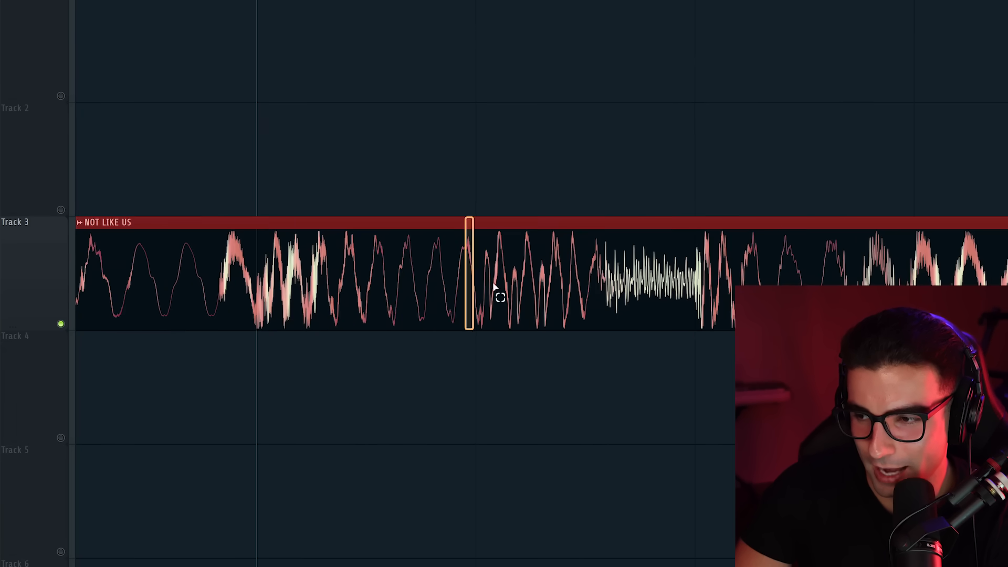
# Rebuild the rapid 808 retrigger with four short Better Spinz 808 #2 slices on Track 4 and compare them with the NOT LIKE US waveform
pyautogui.scroll(5, 609, 273)
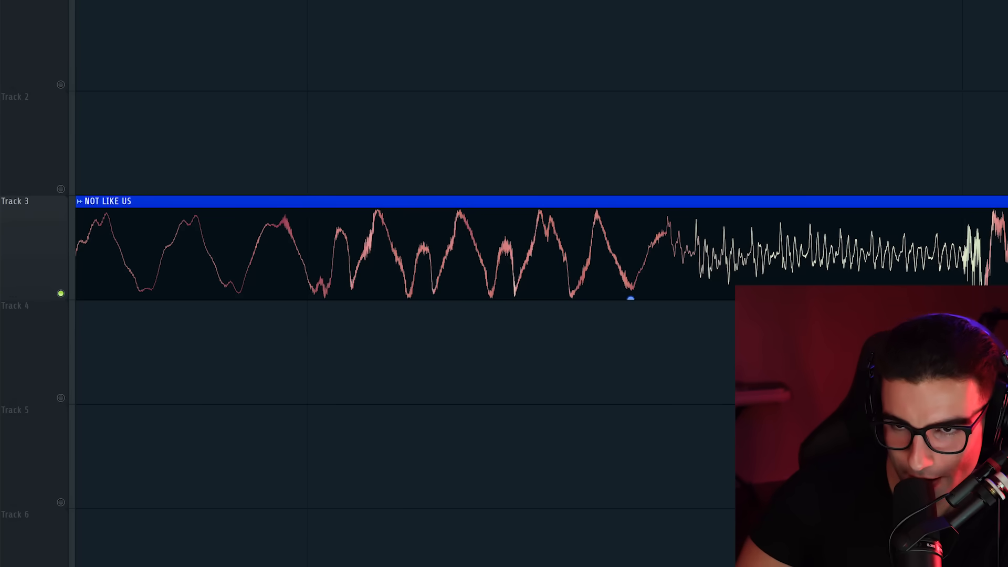
pyautogui.click(324, 335)
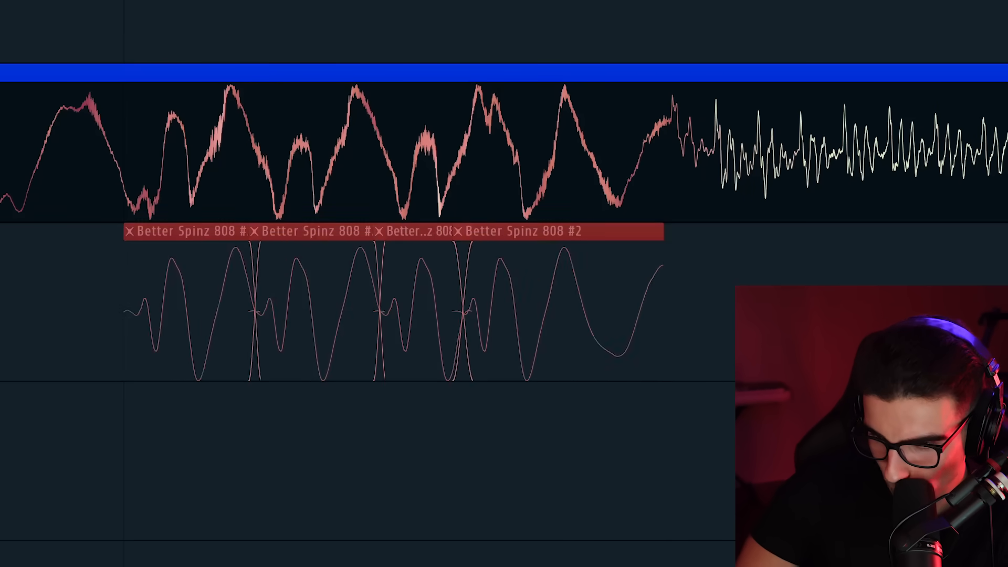
pyautogui.moveTo(173, 294); pyautogui.dragTo(617, 120)
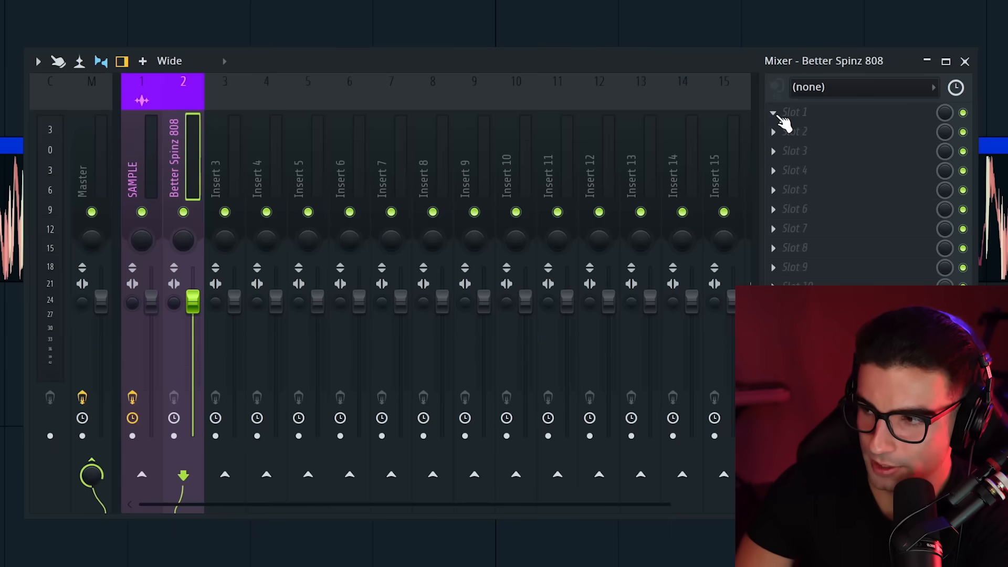
# Add Fruity Fast Dist to the Better Spinz 808 mixer track, adjust it using type B, and compare the sound with the effect bypassed
pyautogui.click(783, 113)
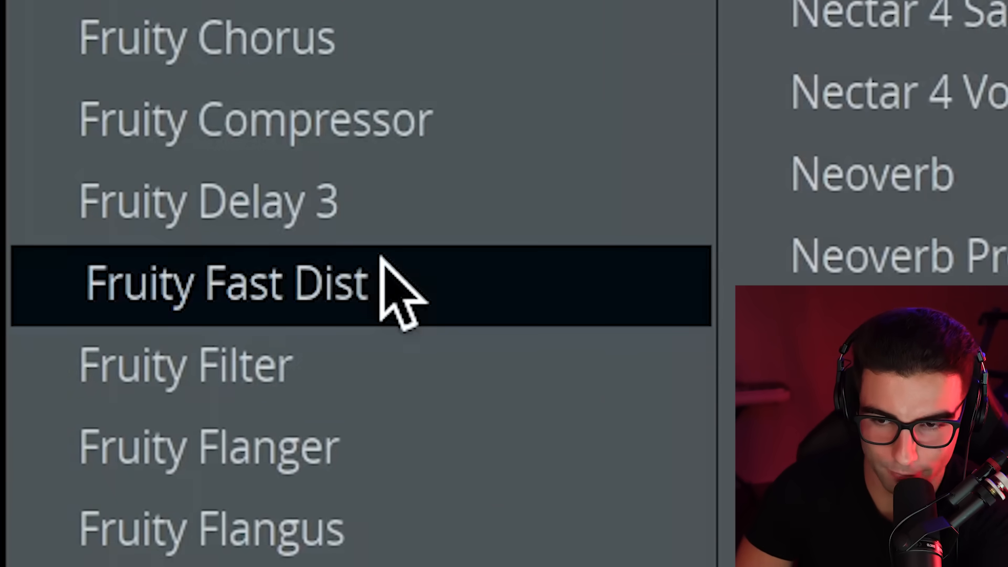
pyautogui.click(386, 267)
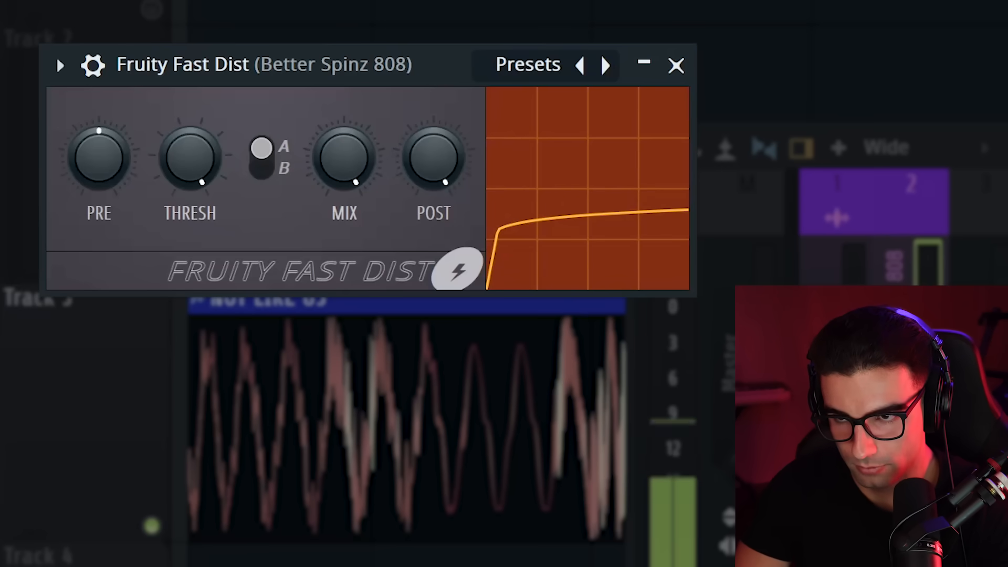
pyautogui.click(263, 158)
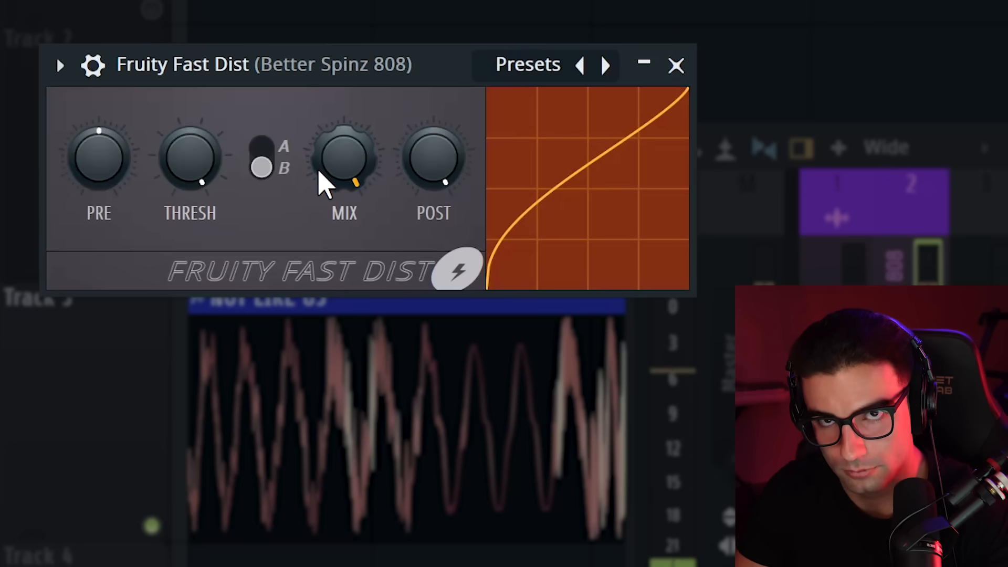
pyautogui.moveTo(317, 168)
pyautogui.mouseDown()
pyautogui.moveTo(318, 142)
pyautogui.moveTo(317, 158)
pyautogui.mouseUp()
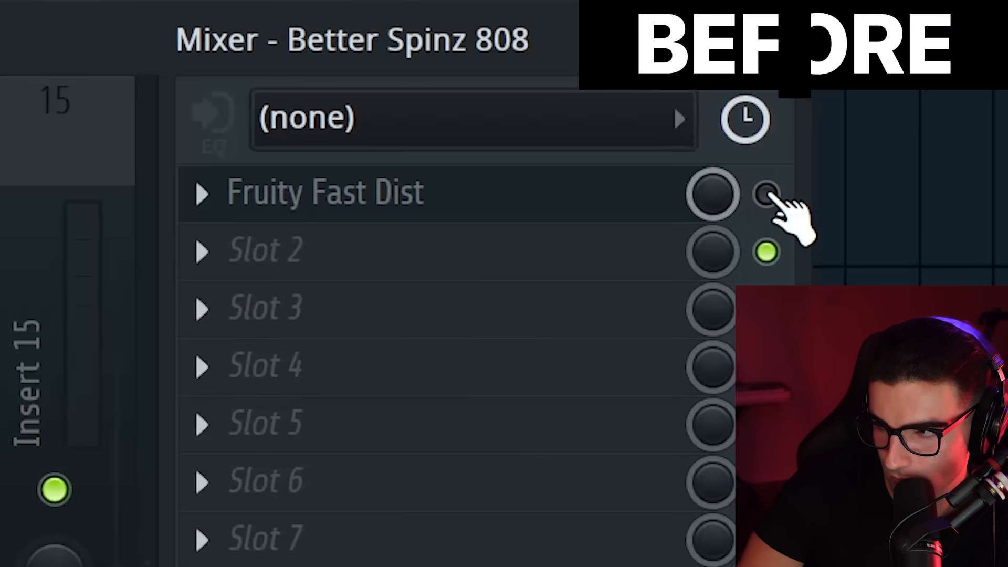
pyautogui.click(767, 194)
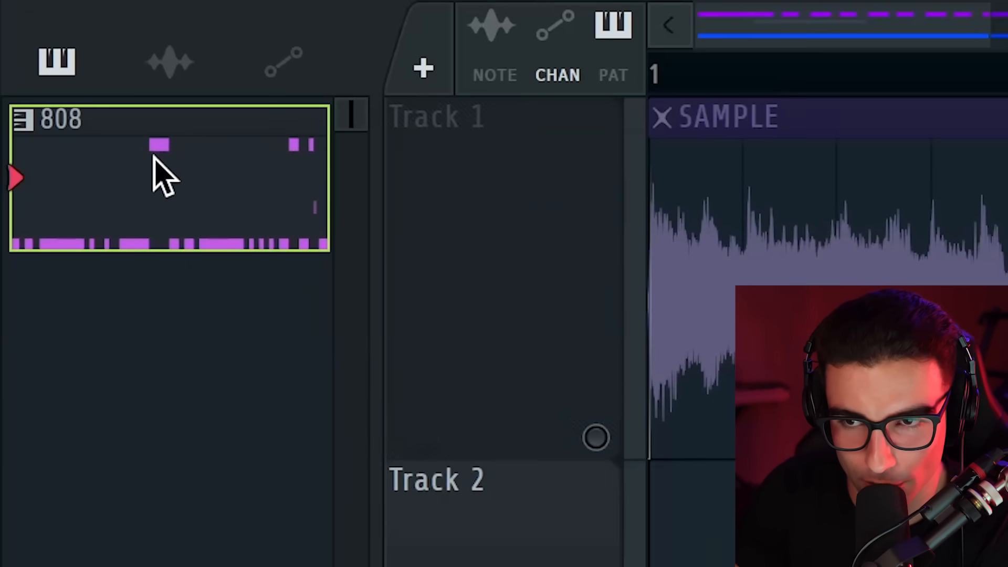
# Render the 808 pattern to an audio clip and lay it over the NOT LIKE US clip
pyautogui.rightClick(152, 175)
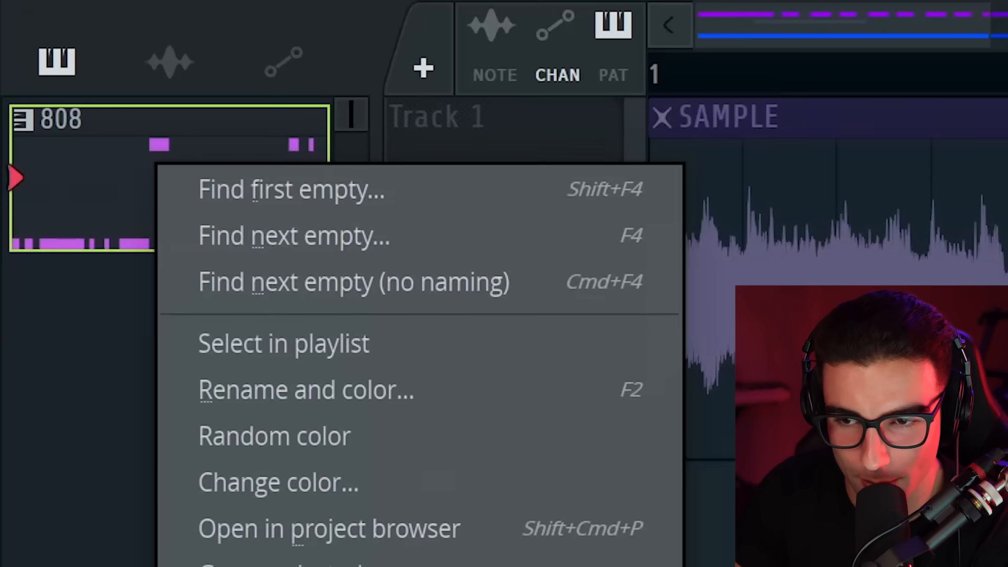
pyautogui.click(281, 308)
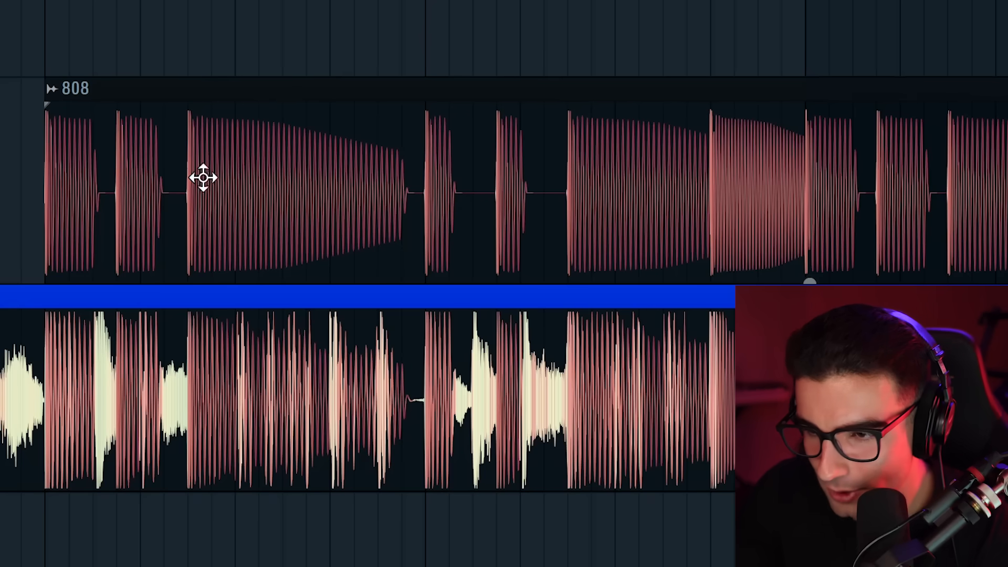
pyautogui.scroll(10, 17, 179)
pyautogui.moveTo(403, 207); pyautogui.dragTo(397, 357)
# Compare the release tails of the rendered 808 audio with those in the NOT LIKE US clip
pyautogui.scroll(-4, 660, 315)
pyautogui.scroll(3, 630, 303)
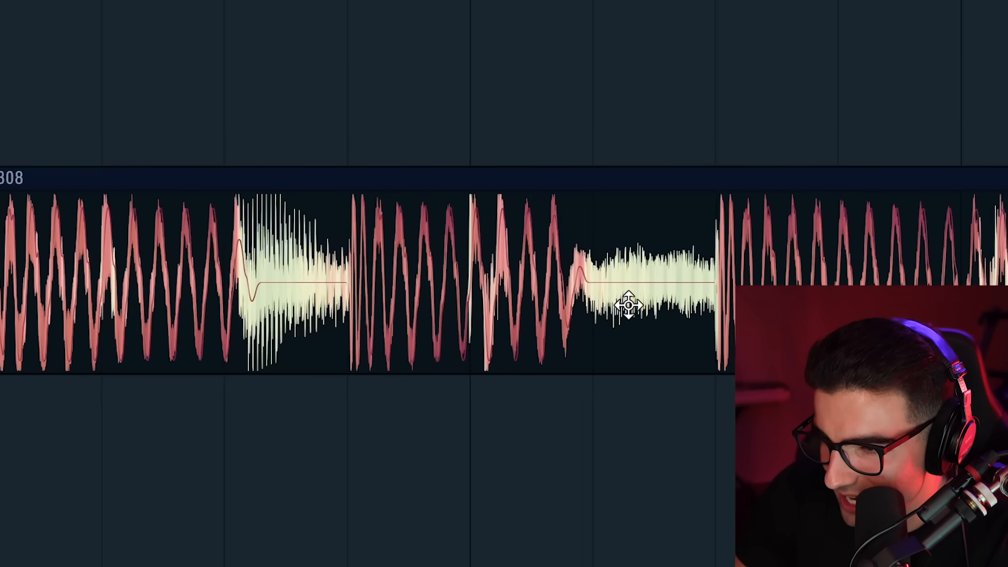
pyautogui.scroll(4, 590, 295)
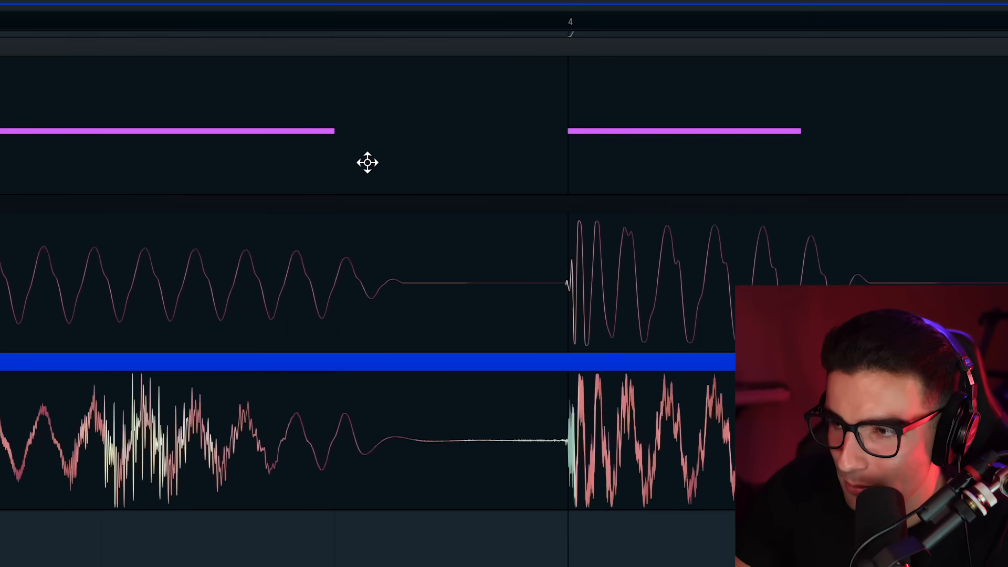
pyautogui.scroll(4, 367, 163)
pyautogui.keyDown('ctrl'); pyautogui.click(358, 78); pyautogui.keyUp('ctrl')
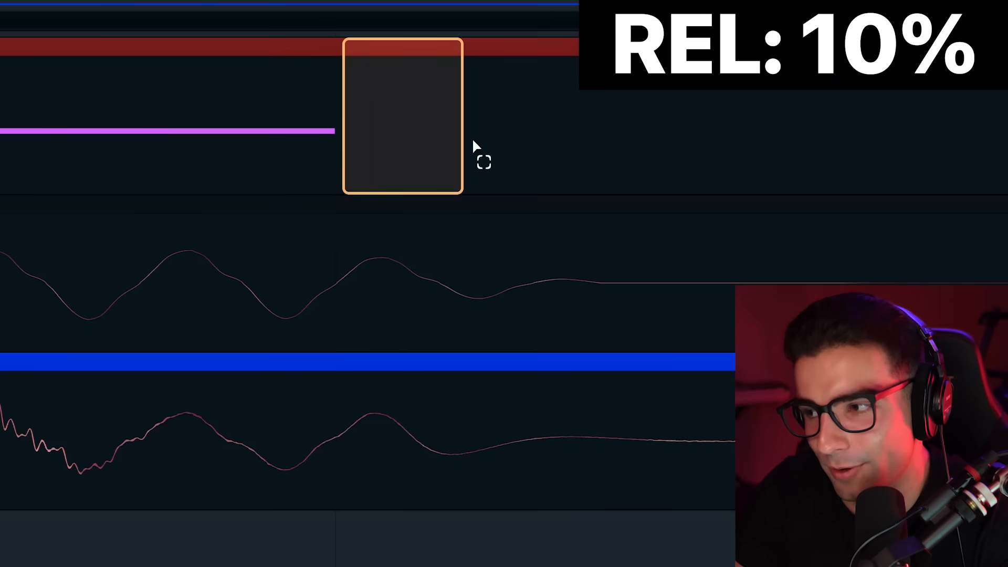
pyautogui.keyDown('ctrl'); pyautogui.click(580, 420); pyautogui.keyUp('ctrl')
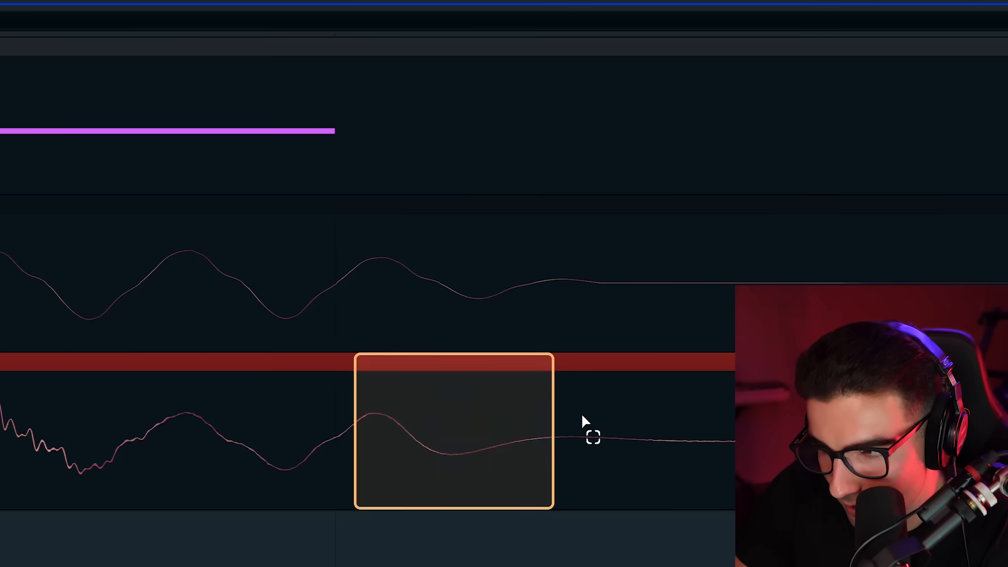
pyautogui.click(279, 315)
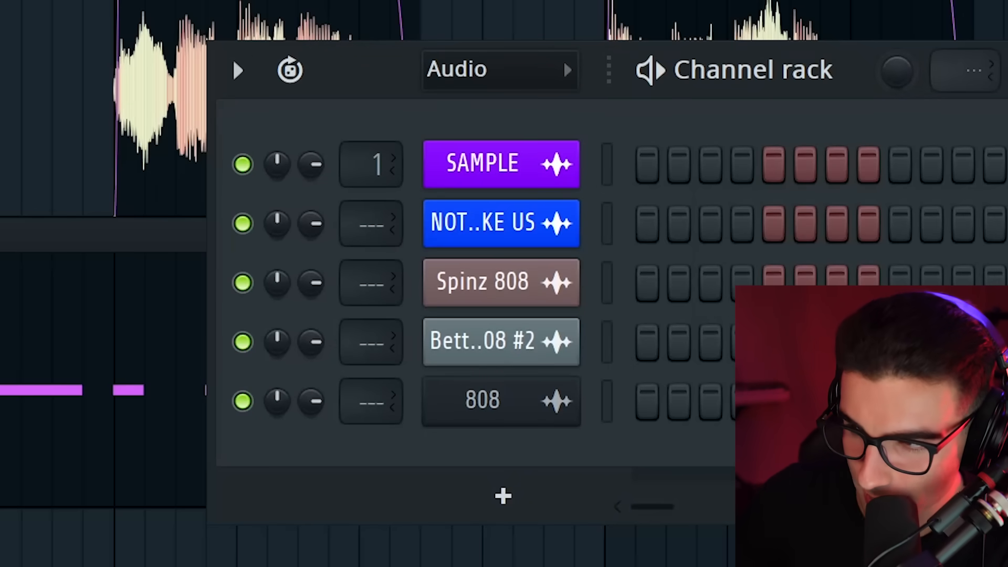
# Add the Snap - Beat King sample as a new channel, normalize it and trim the silence at its start
pyautogui.moveTo(367, 566); pyautogui.dragTo(473, 412)
pyautogui.click(573, 300)
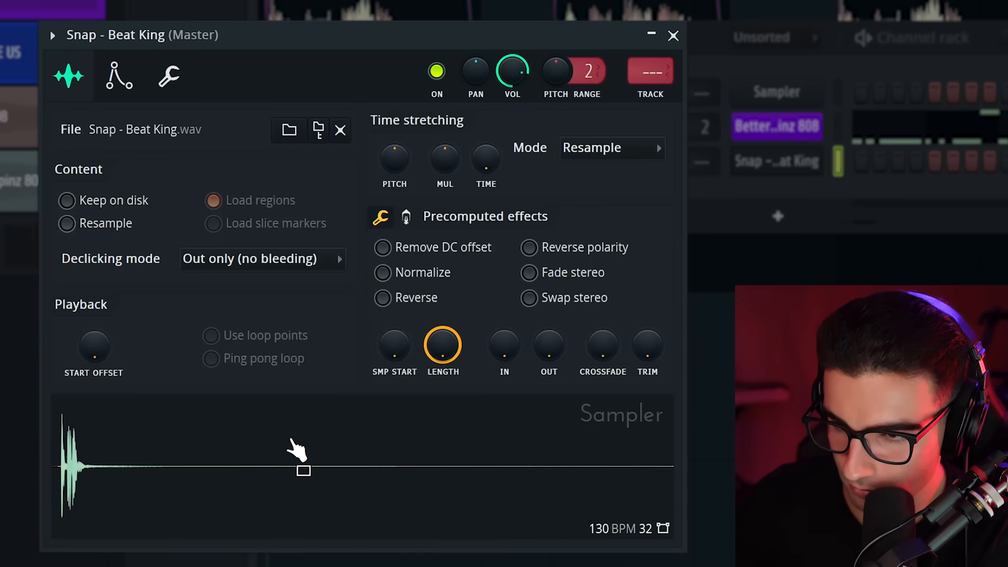
pyautogui.click(383, 272)
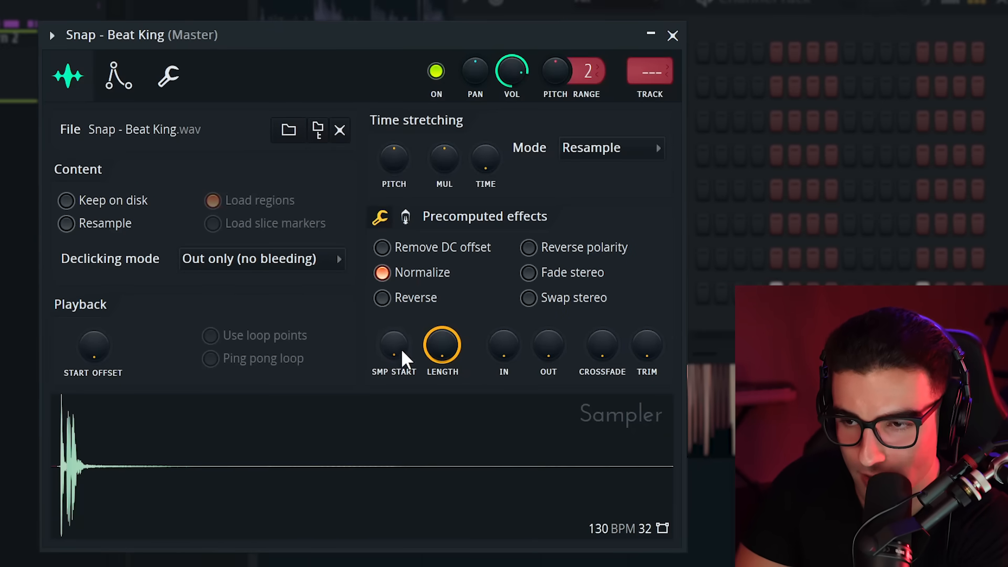
pyautogui.moveTo(395, 345); pyautogui.dragTo(395, 340)
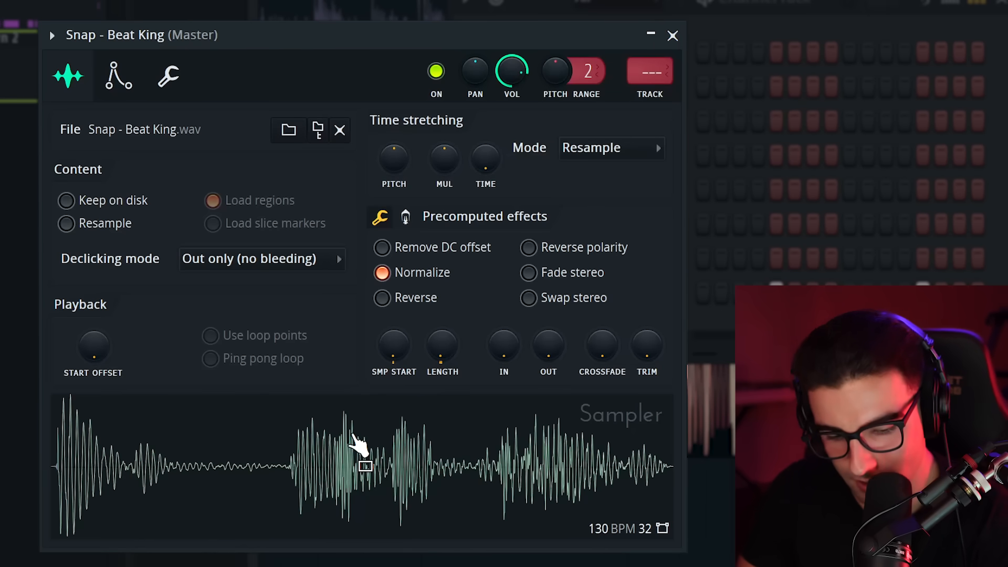
pyautogui.moveTo(442, 345); pyautogui.dragTo(442, 362)
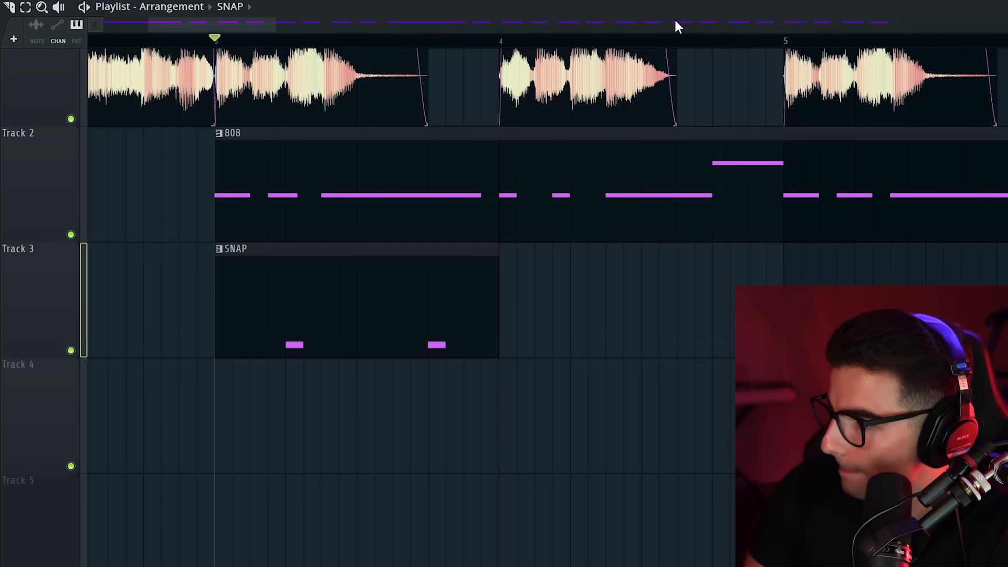
# Recolor the Snap - Beat King channel green
pyautogui.press('F6')
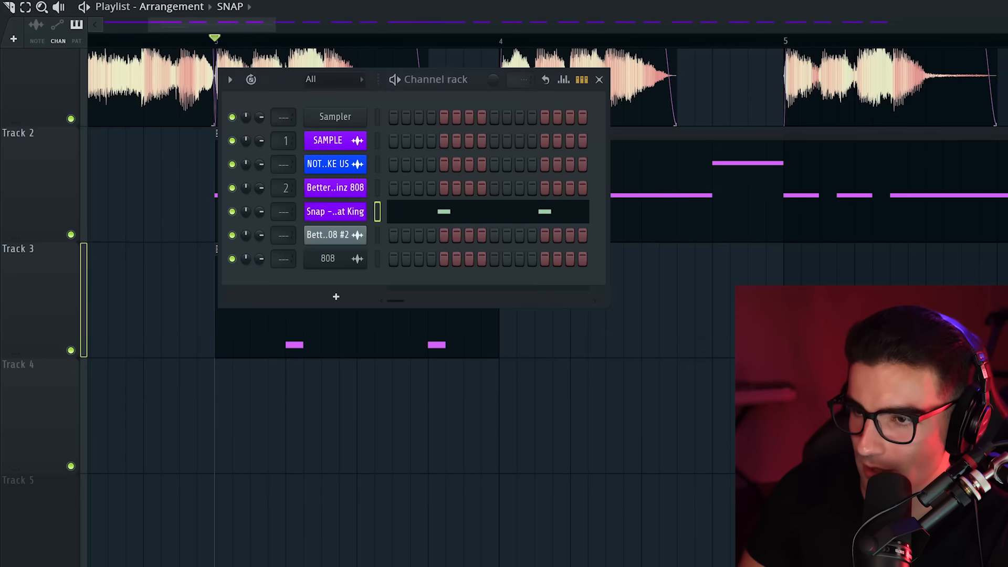
pyautogui.rightClick(360, 212)
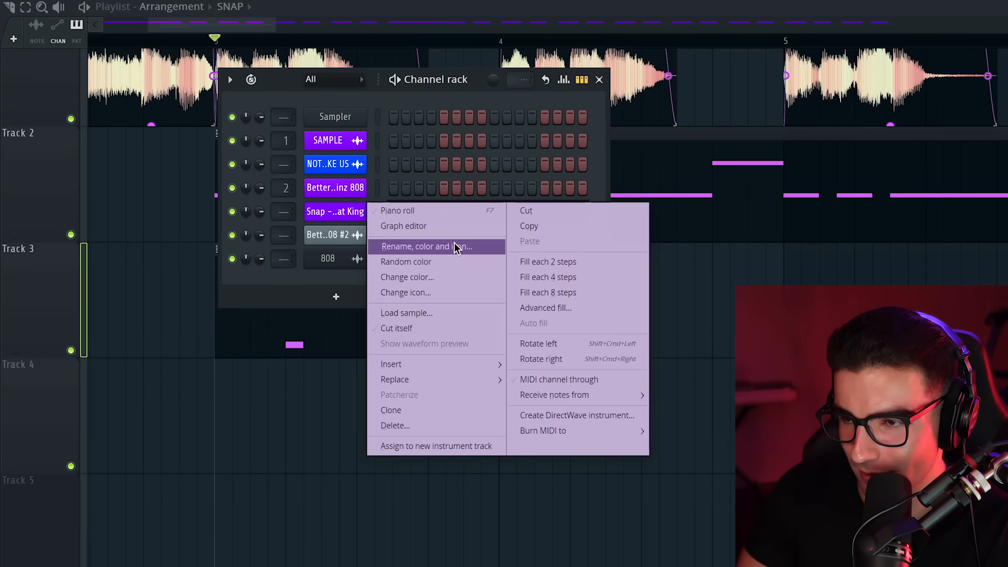
pyautogui.click(455, 246)
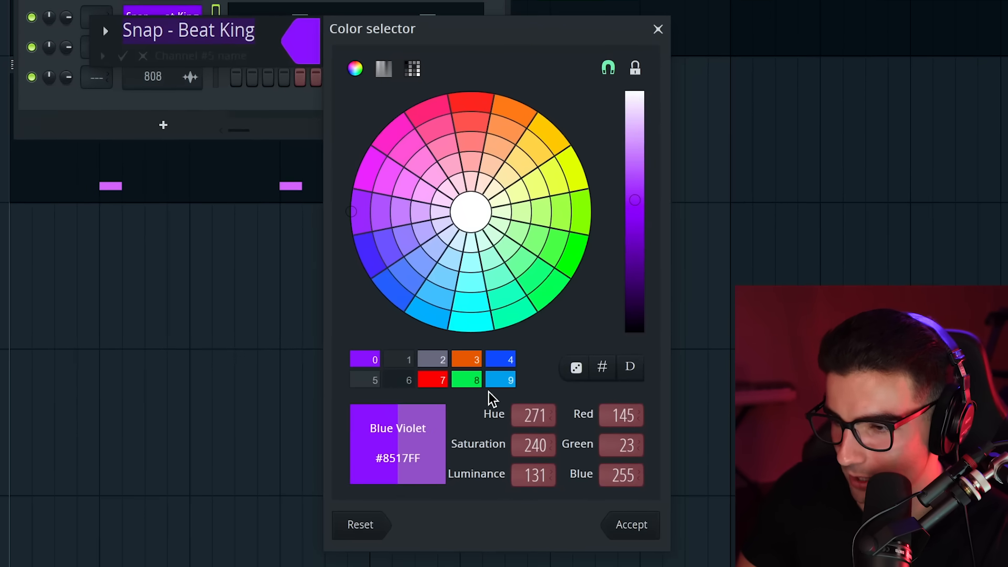
pyautogui.click(473, 382)
pyautogui.press('Return')
pyautogui.press('Return')
pyautogui.press('F6')
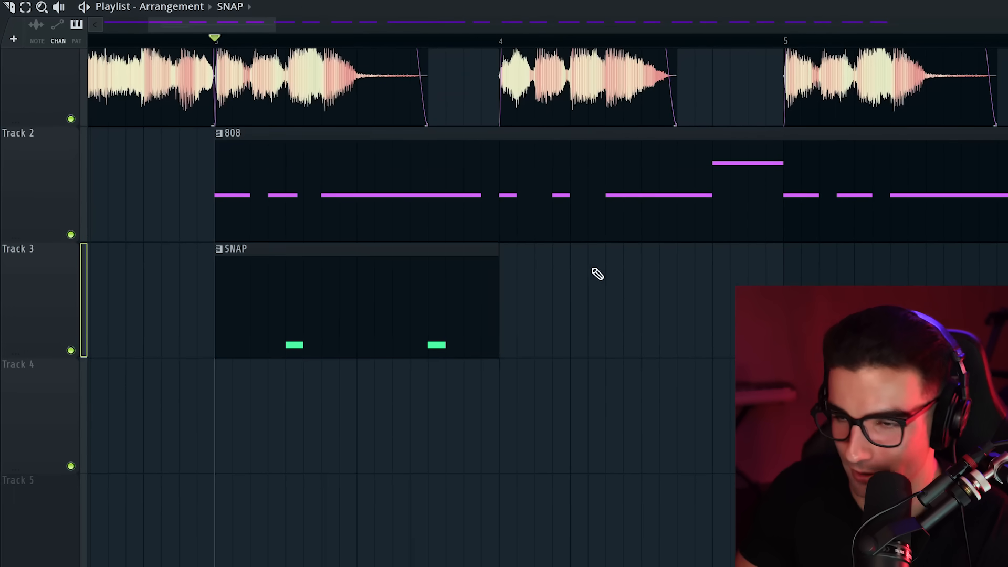
# Play the arrangement from bar 3 and duplicate the SNAP pattern clip along Track 3 up to bar 11
pyautogui.scroll(1, 321, 352)
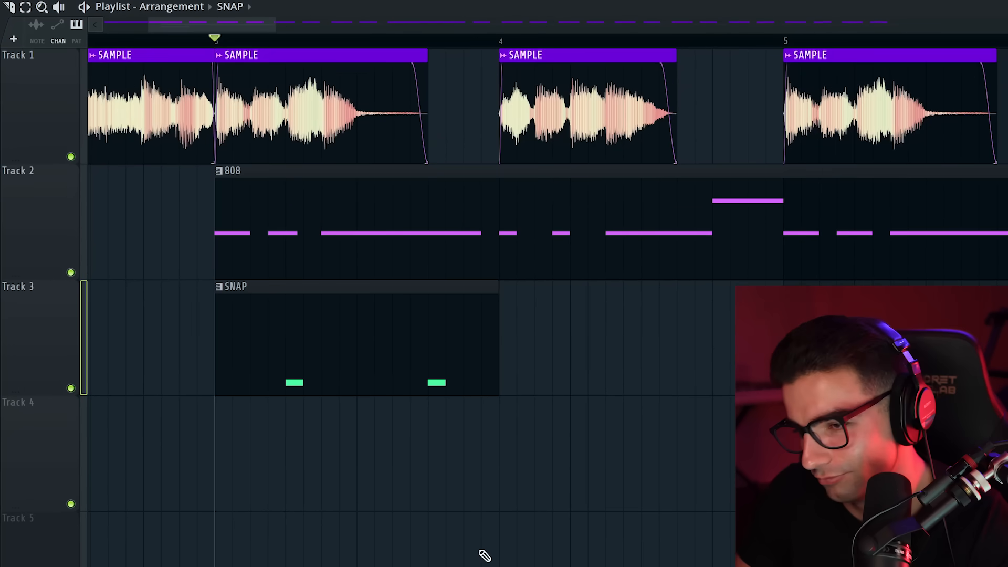
pyautogui.scroll(-3, 484, 556)
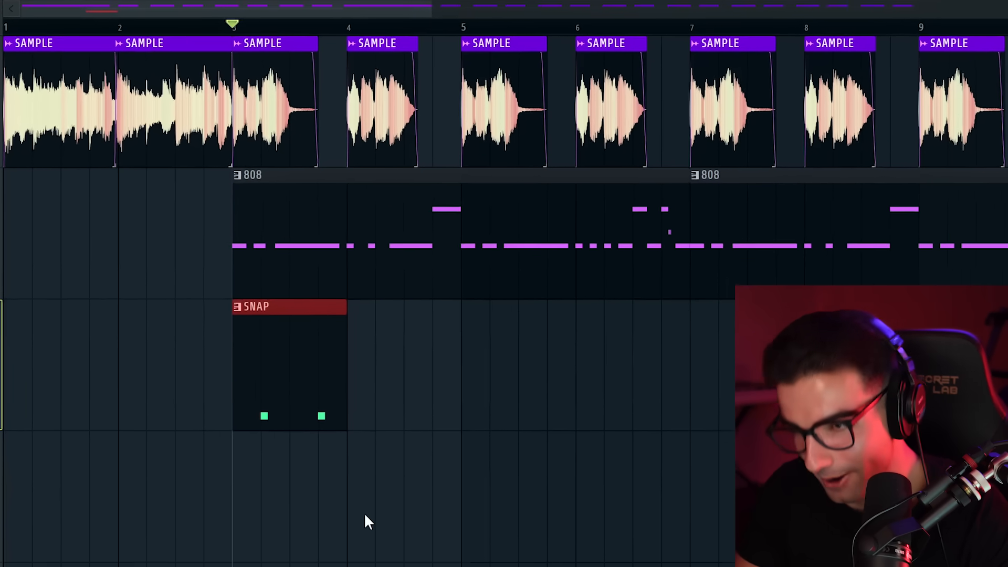
pyautogui.press('space')
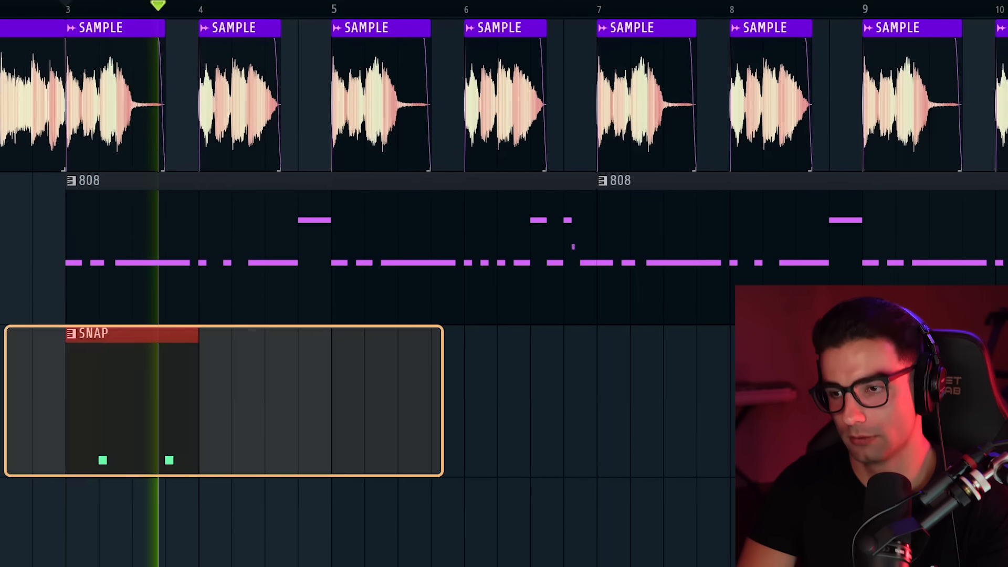
pyautogui.hotkey('ctrl', 'b')
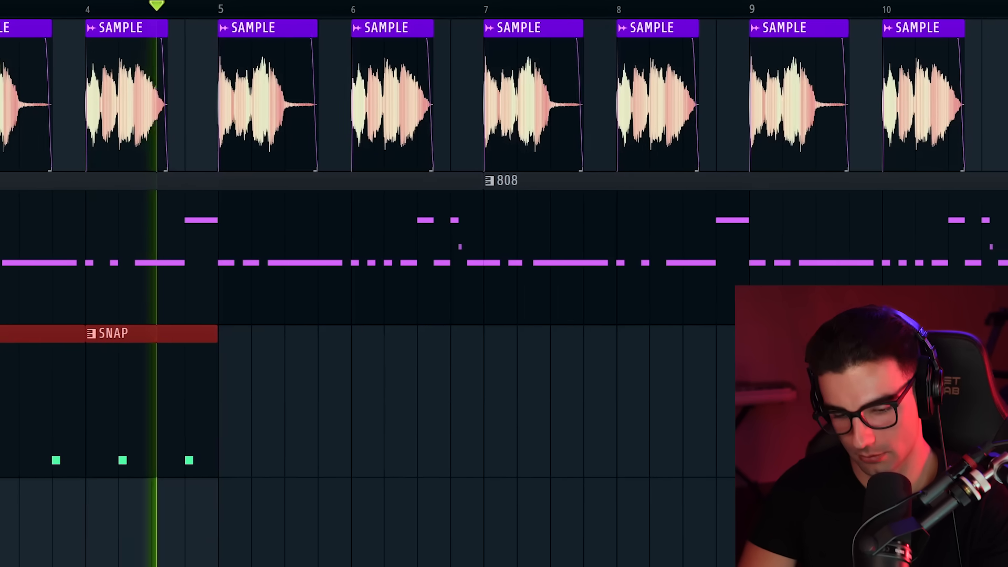
pyautogui.hotkey('ctrl', 'b')
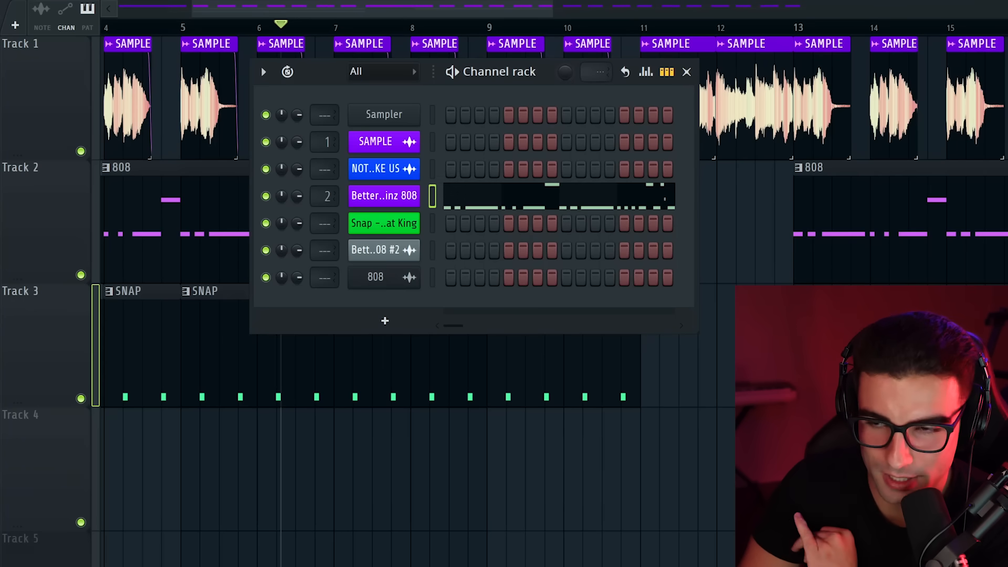
# Add the TR-808 CH and TR-808 OH samples as new channels, viewing the closed hat's sampler settings
pyautogui.moveTo(1, 512); pyautogui.dragTo(44, 507)
pyautogui.click(376, 307)
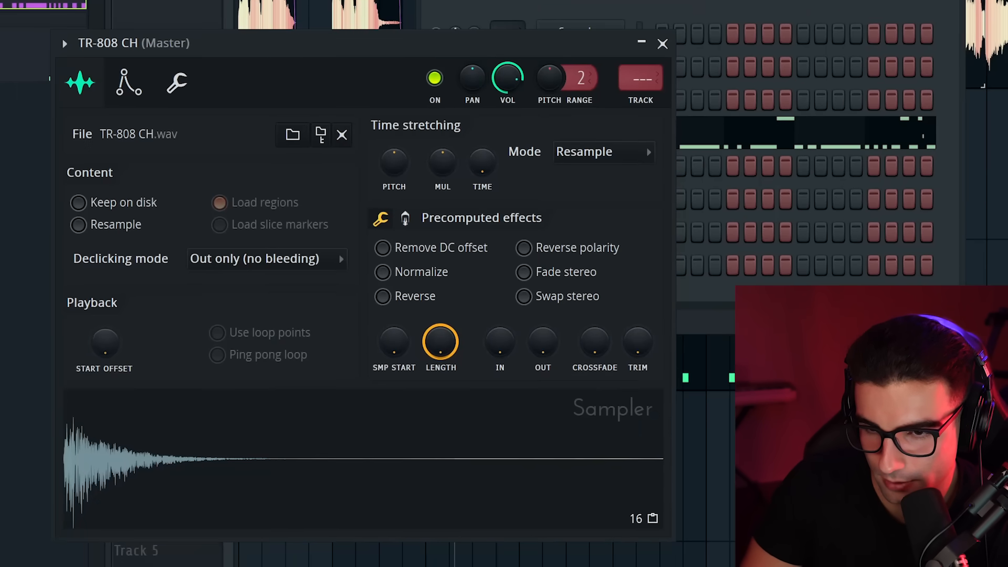
pyautogui.moveTo(1, 512); pyautogui.dragTo(572, 303)
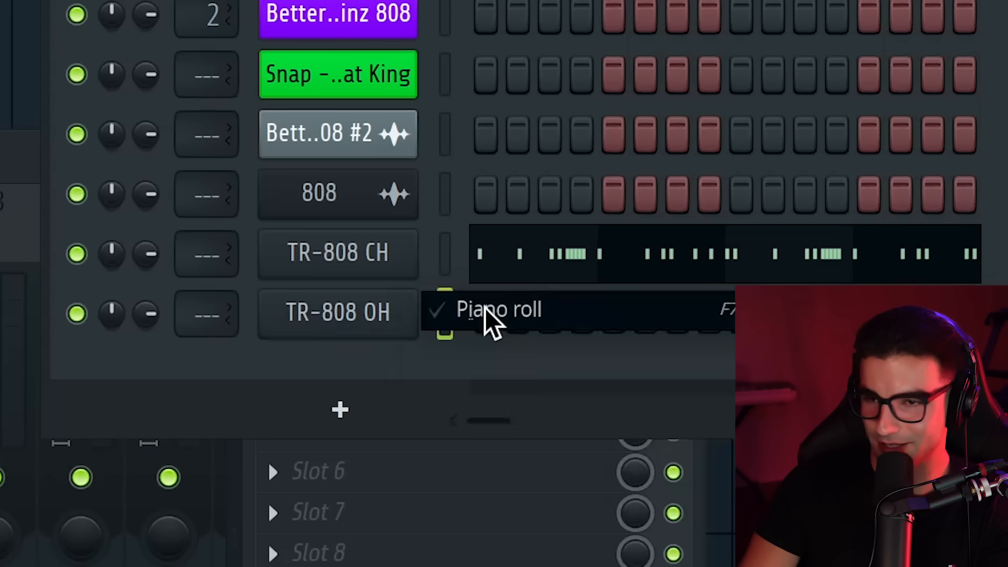
# Place a short C5 open-hat note at the start of the piano roll, alongside the ghosted closed-hat pattern
pyautogui.click(486, 318)
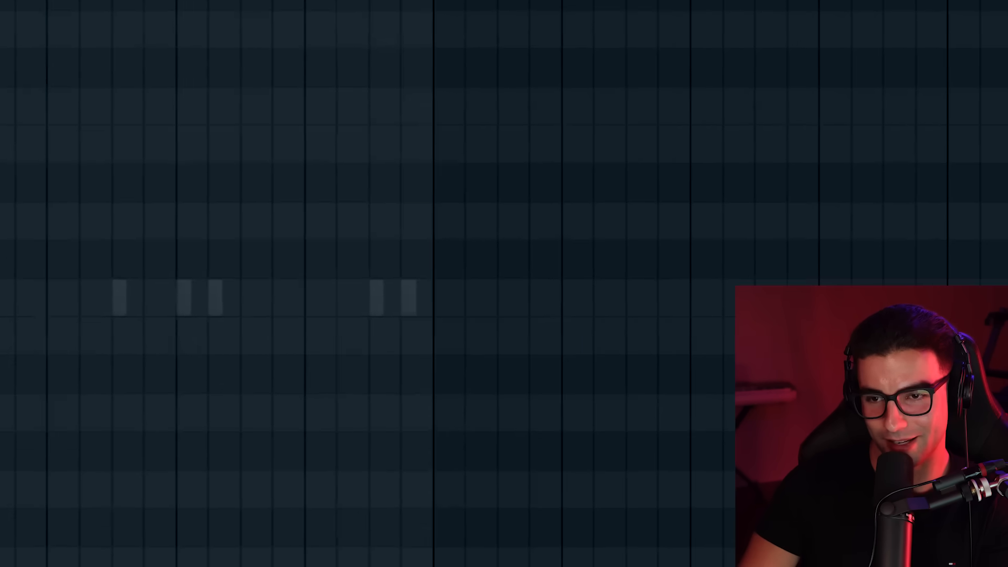
pyautogui.moveTo(460, 285); pyautogui.dragTo(422, 287)
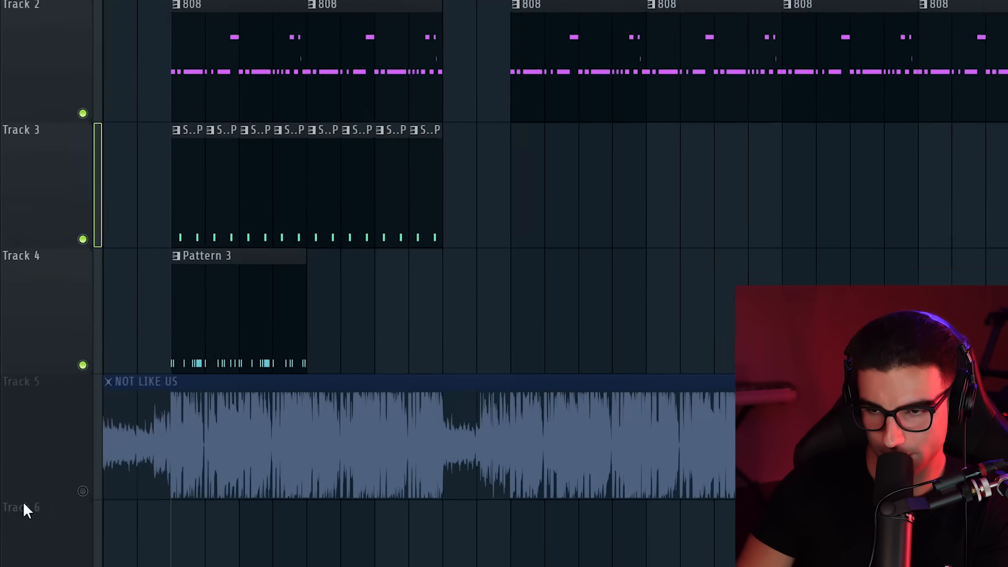
pyautogui.click(145, 369)
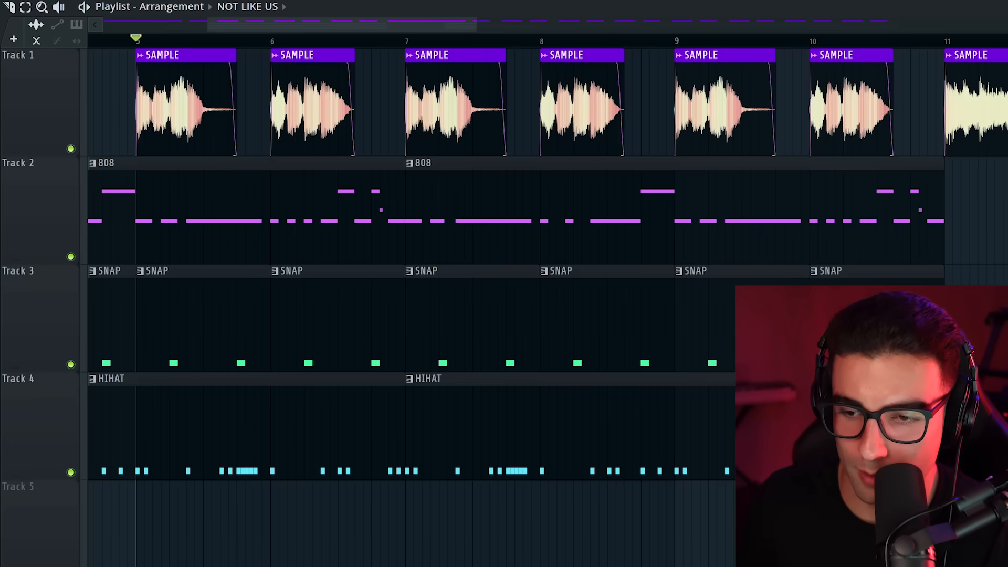
# Open the Omnisphere channel with the Ambient Space Piano patch and review its layer A settings and the layer and common effects
pyautogui.press('F6')
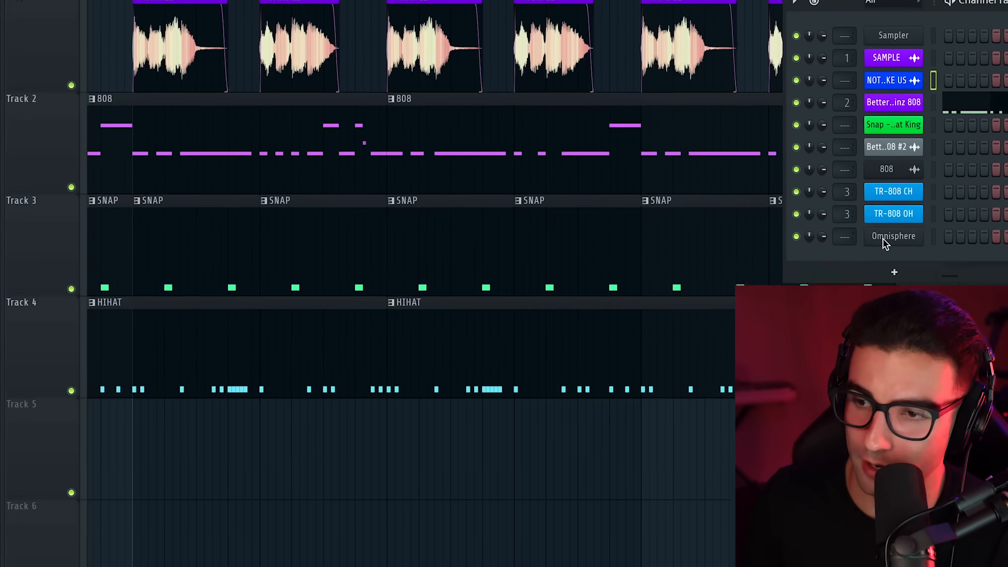
pyautogui.click(885, 239)
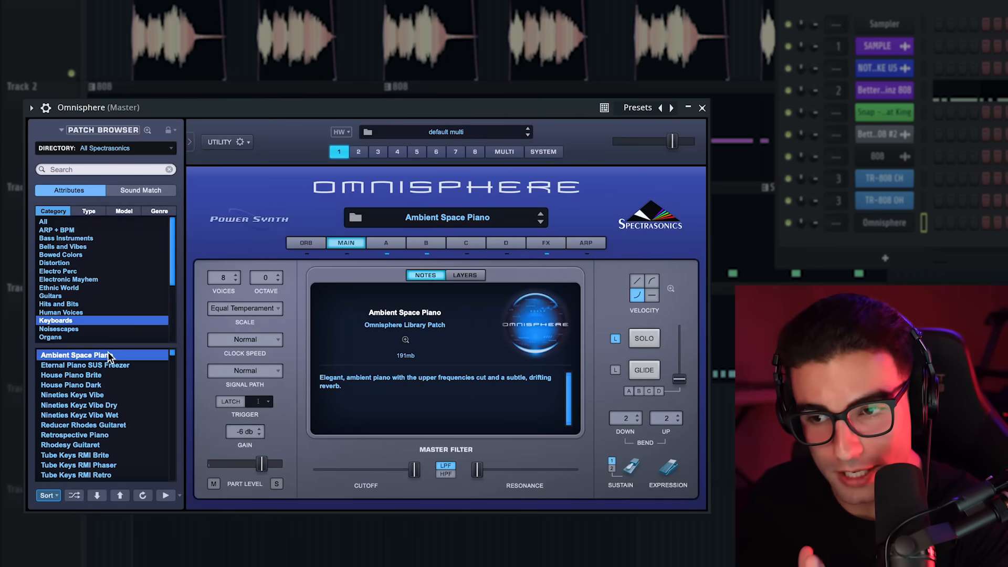
pyautogui.click(386, 242)
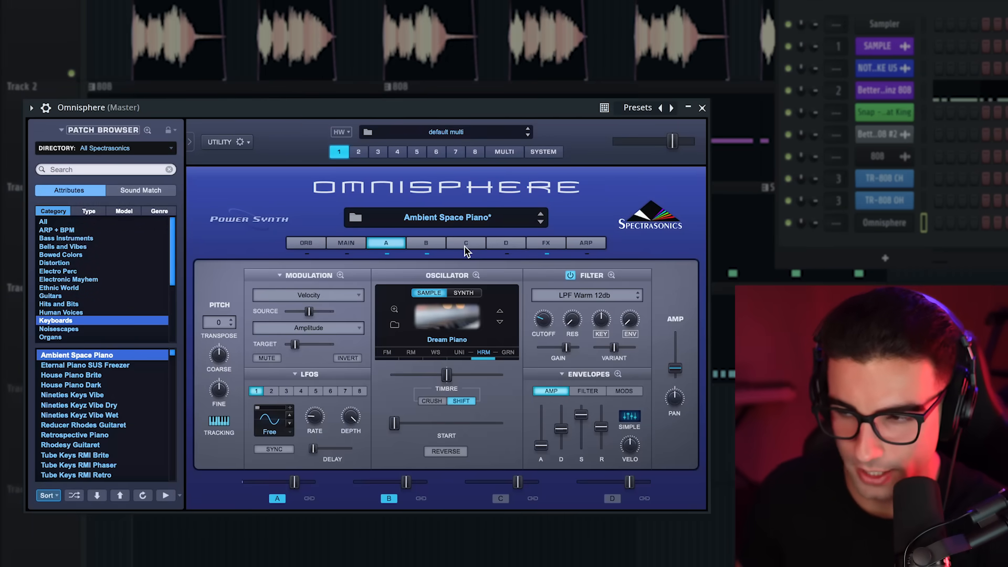
pyautogui.click(547, 244)
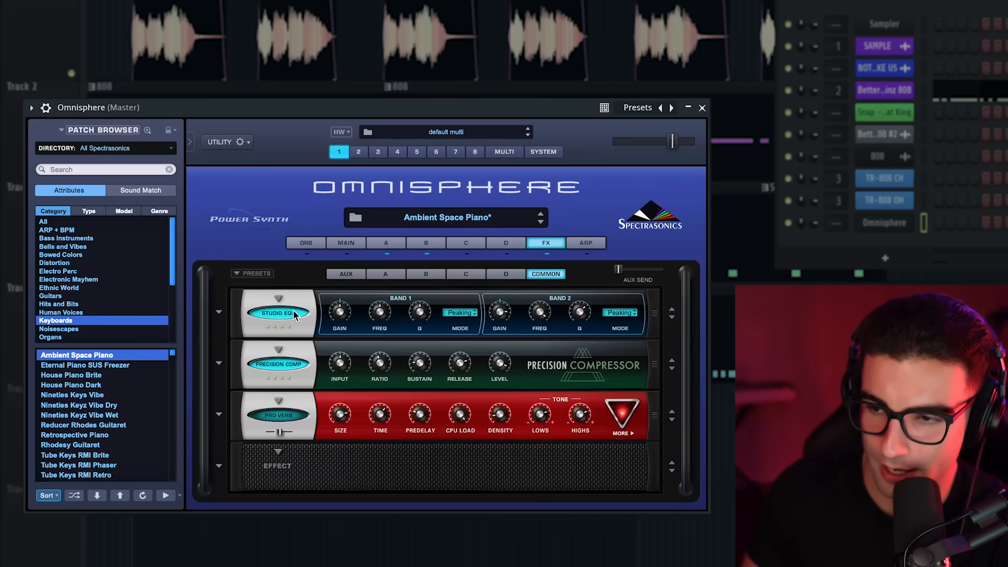
pyautogui.click(385, 274)
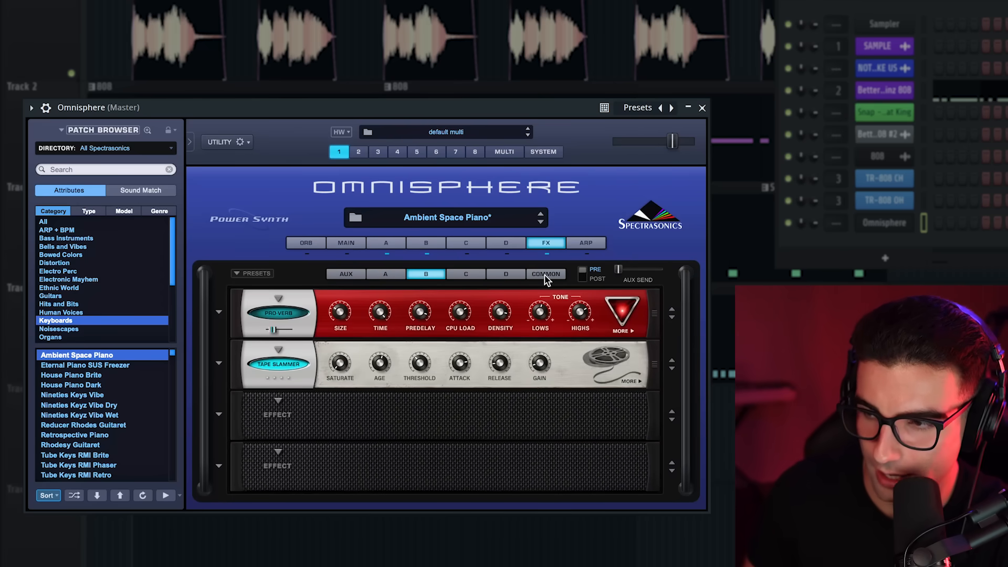
pyautogui.click(546, 276)
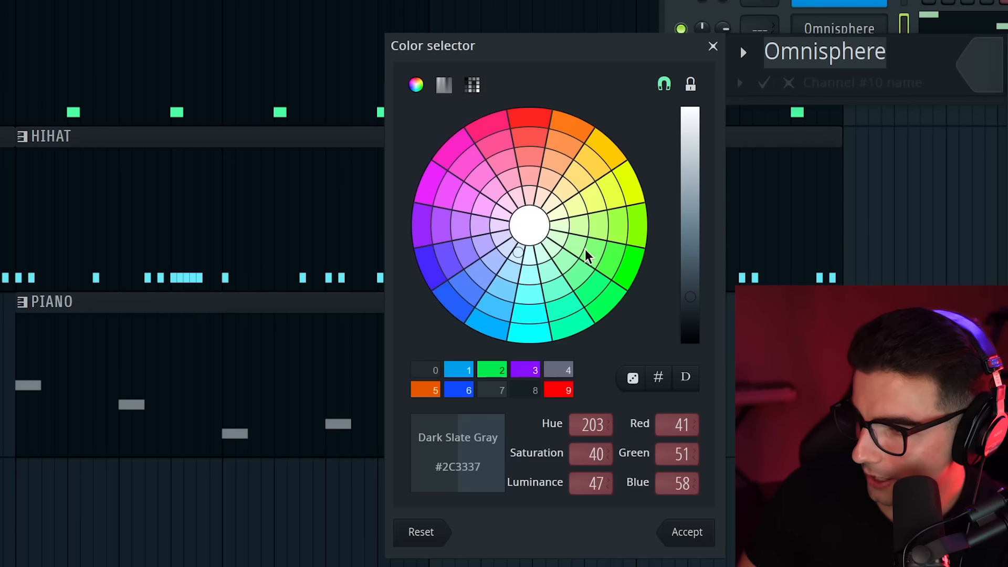
# Recolor the Omnisphere channel orange
pyautogui.click(421, 391)
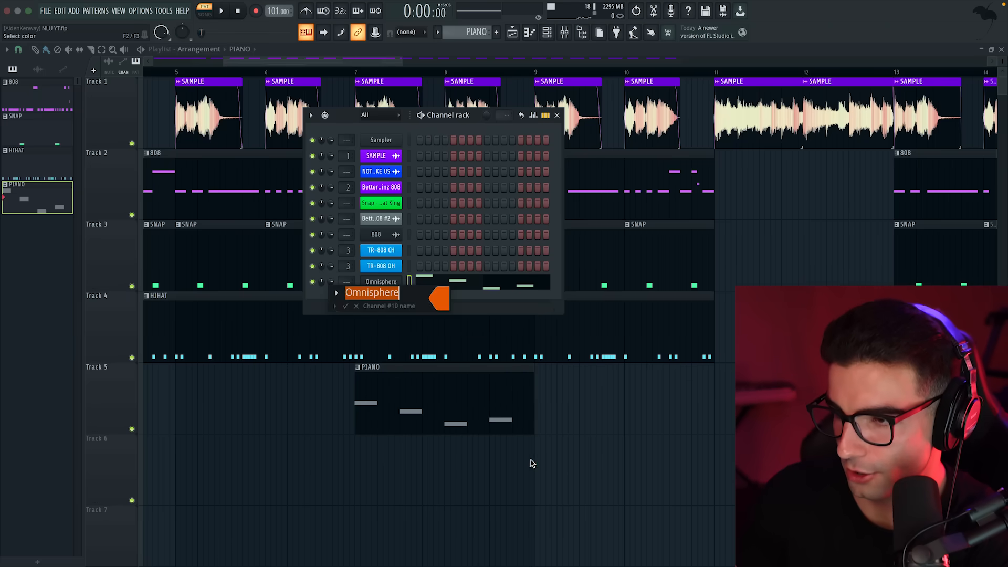
pyautogui.press('Return')
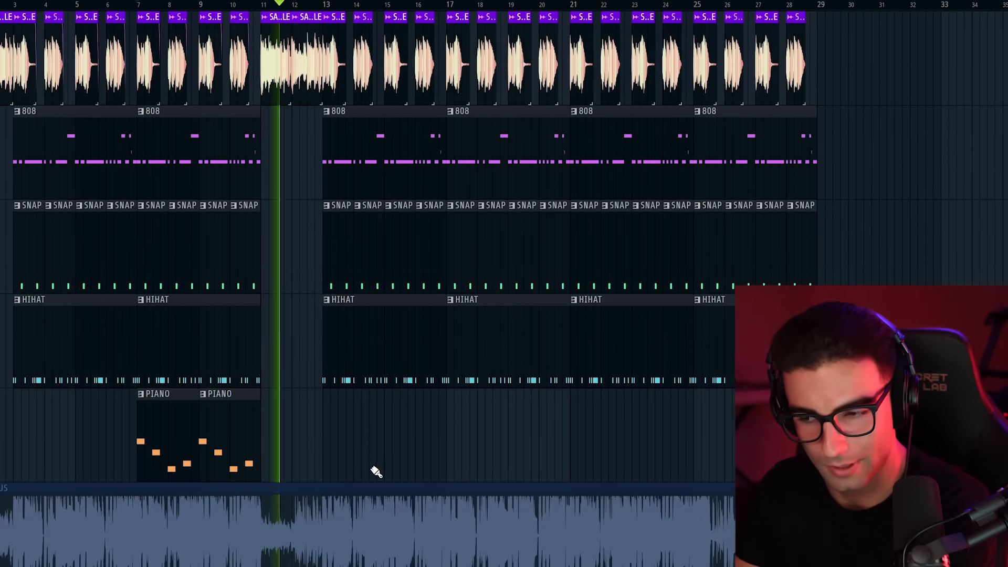
# Compare the beat with the soloed NOT LIKE US reference, and listen to the NLU (extracted drums) clip around bar 16
pyautogui.rightClick(1, 530)
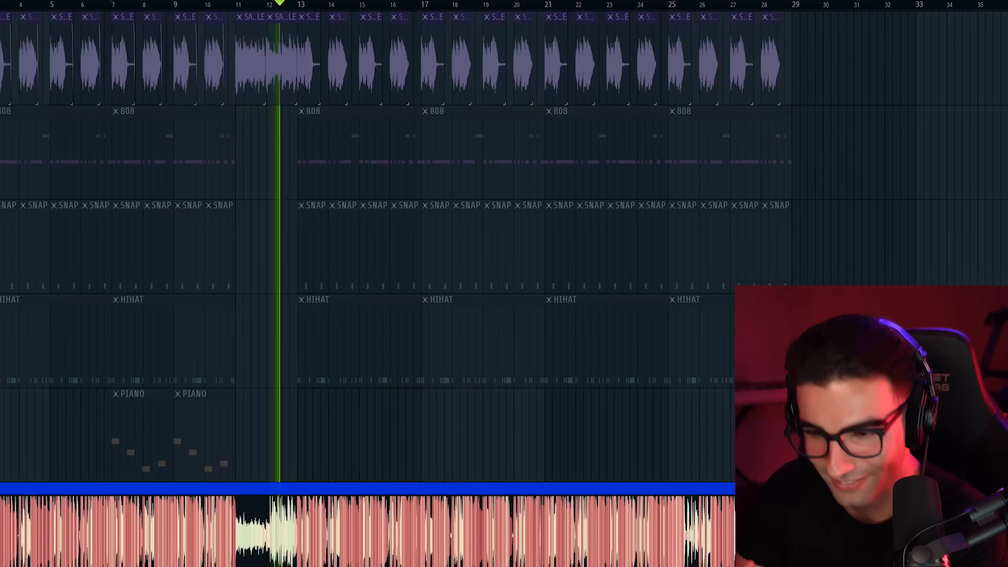
pyautogui.rightClick(0, 530)
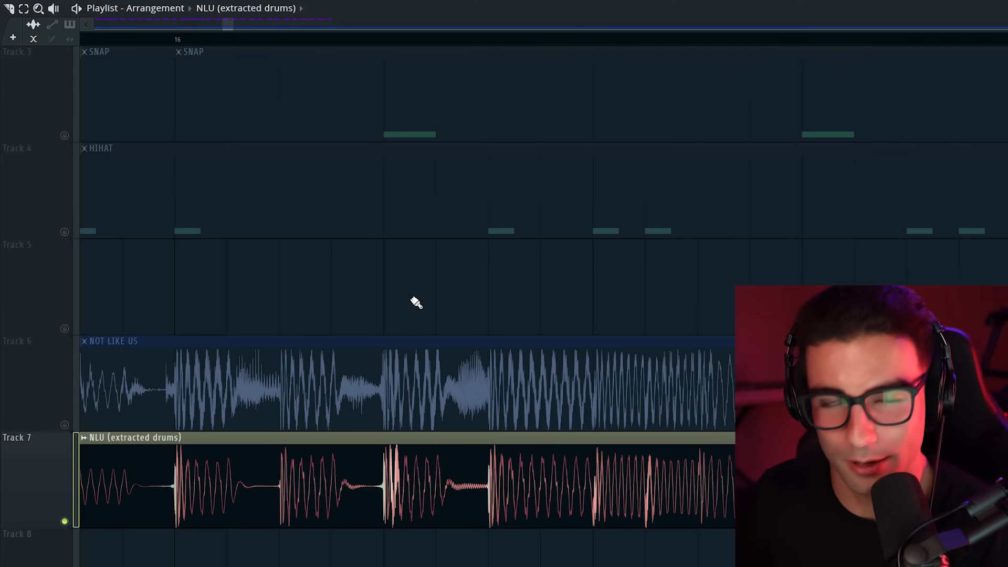
pyautogui.scroll(-3, 392, 405)
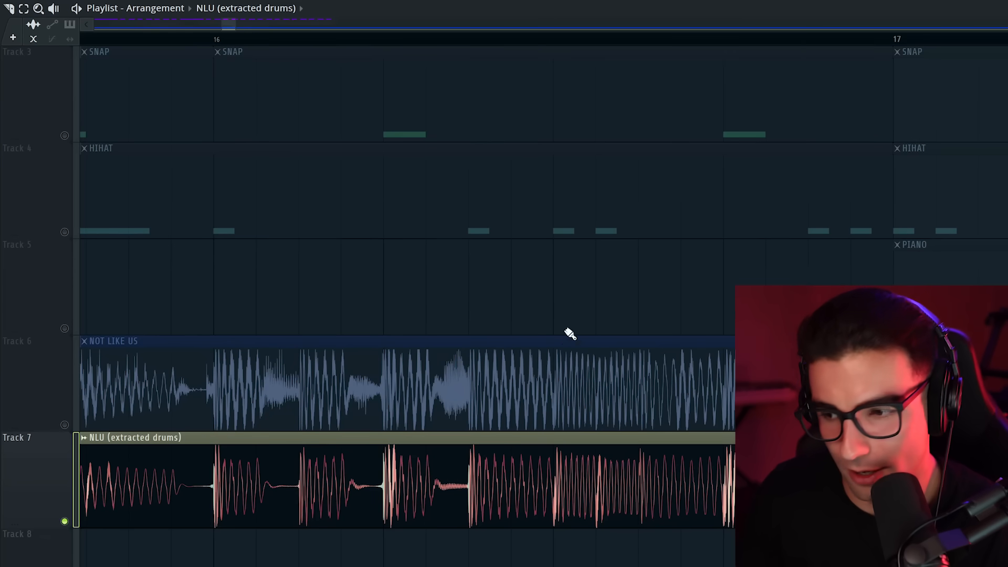
pyautogui.scroll(-4, 381, 234)
pyautogui.click(294, 39)
pyautogui.press('space')
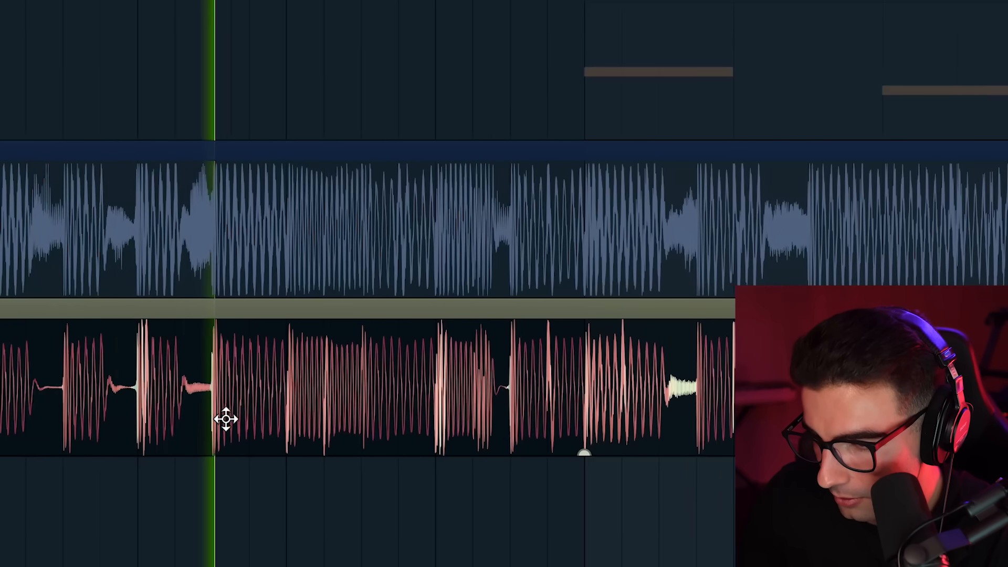
pyautogui.press('space')
pyautogui.keyDown('ctrl'); pyautogui.click(128, 381); pyautogui.keyUp('ctrl')
pyautogui.press('space')
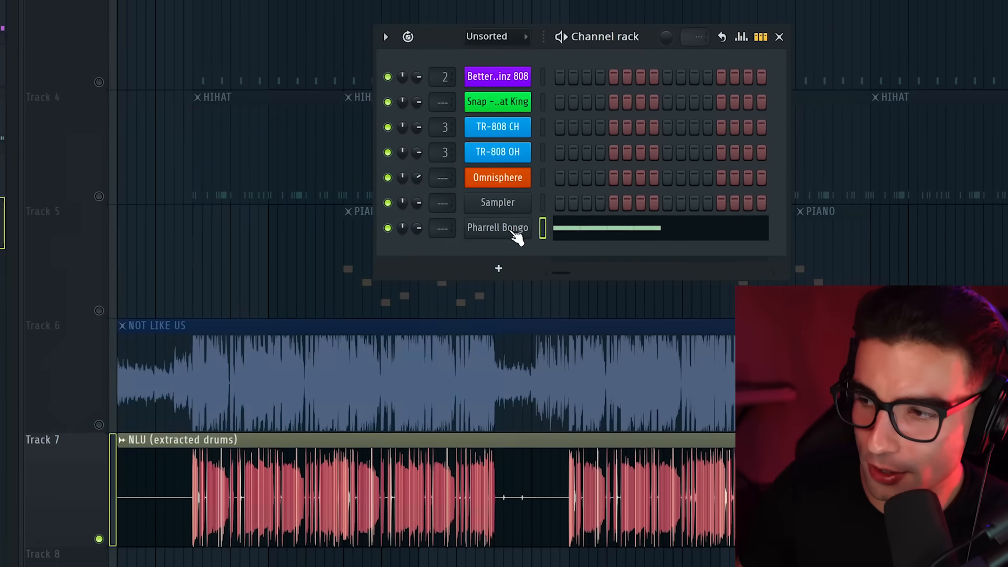
# Open the Pharrell Bongo channel's piano roll, place four consecutive C5 notes from the start, and play them back
pyautogui.click(515, 235)
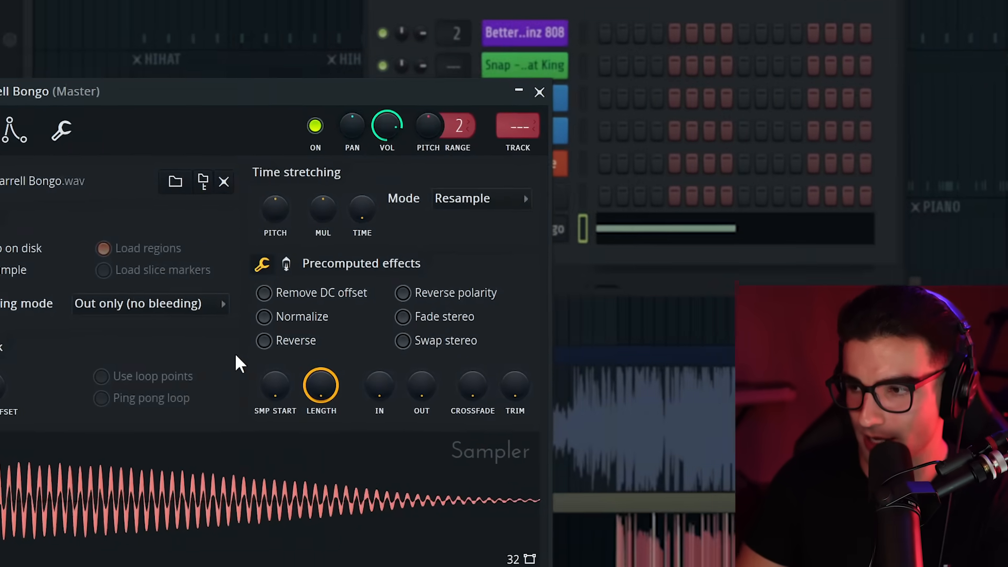
pyautogui.rightClick(295, 325)
pyautogui.click(418, 321)
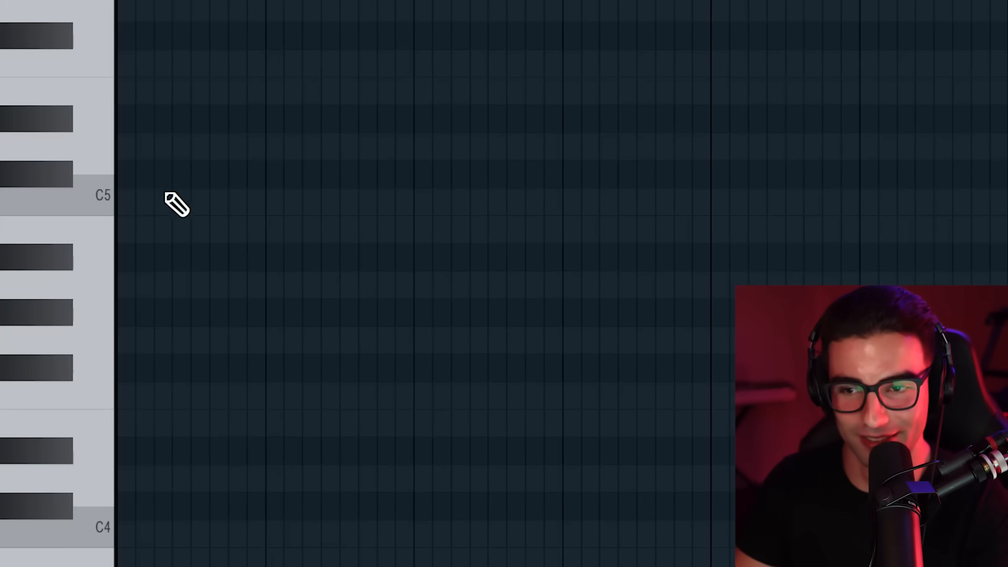
pyautogui.click(167, 200)
pyautogui.press('space')
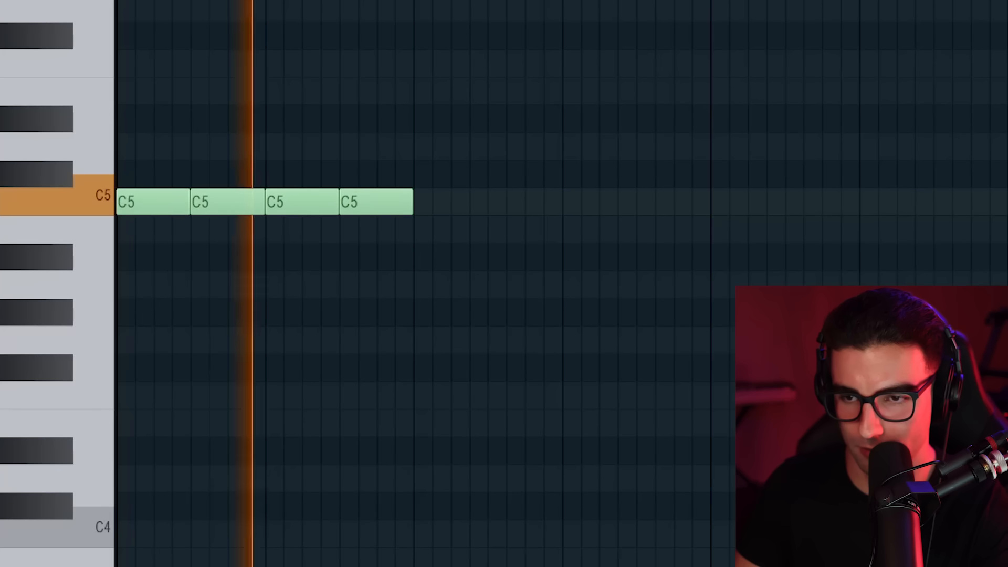